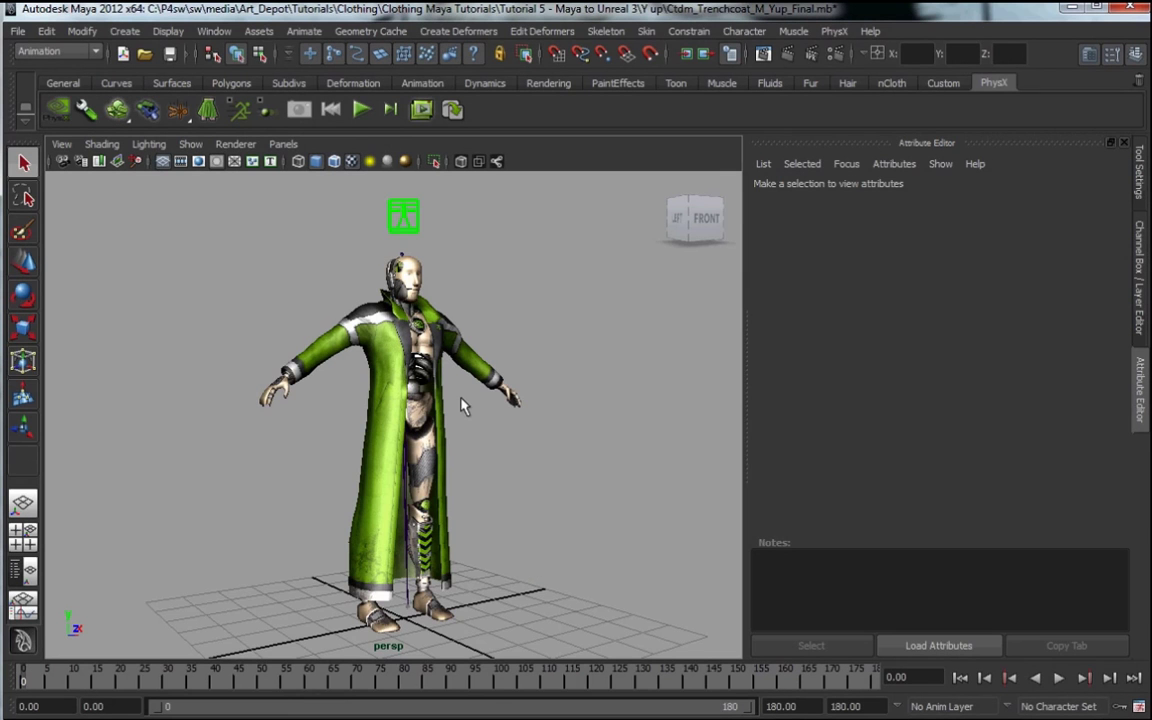
- Select the left thigh joint, the character's body mesh and the trench coat mesh in turn to examine the model's parts
{"action": "left_click_drag", "start_coordinate": [414, 356], "coordinate": [375, 397], "text": "alt"}
{"action": "left_click", "coordinate": [376, 396]}
{"action": "left_click", "coordinate": [396, 414]}
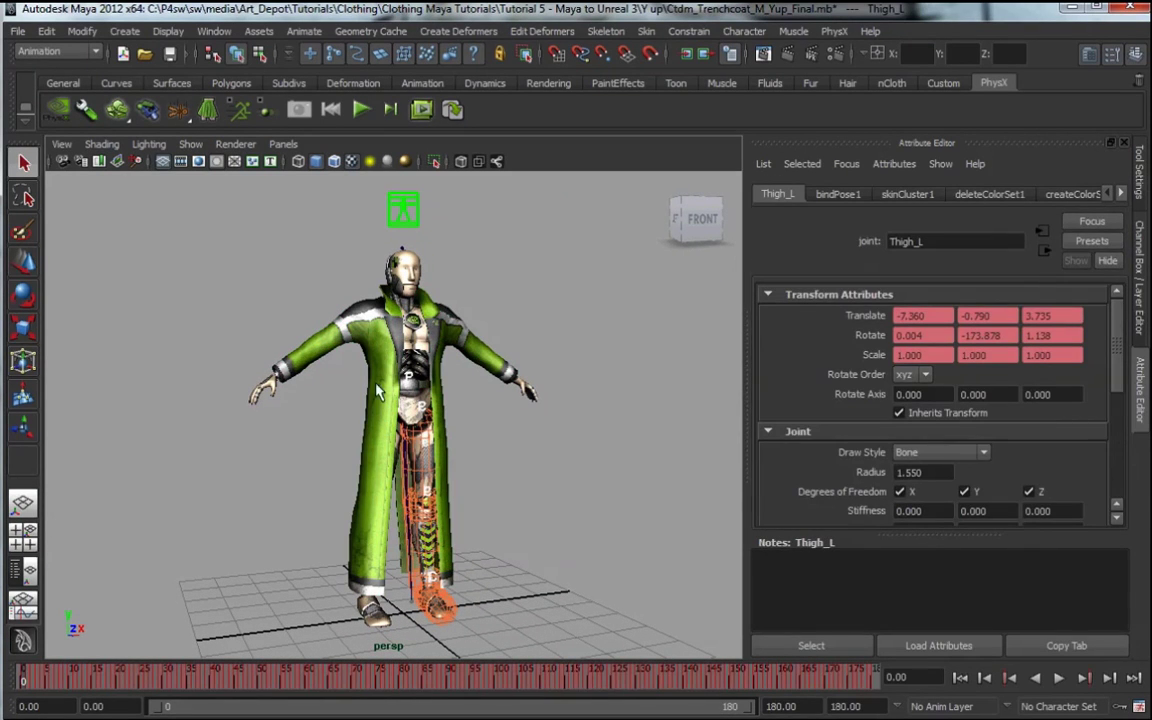
{"action": "left_click", "coordinate": [420, 340]}
{"action": "left_click", "coordinate": [330, 325]}
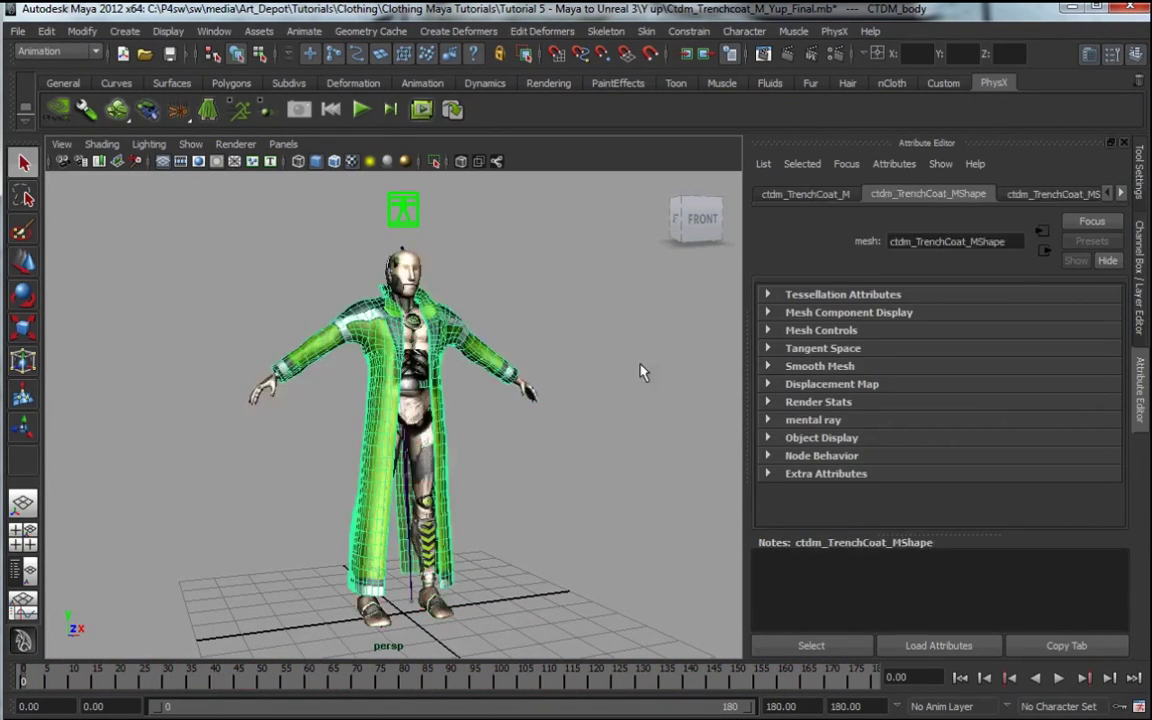
- Toggle the visibility of the ctdm and Coat display layers off and back on to check the body and coat separately
{"action": "left_click", "coordinate": [1141, 290]}
{"action": "left_click", "coordinate": [768, 616]}
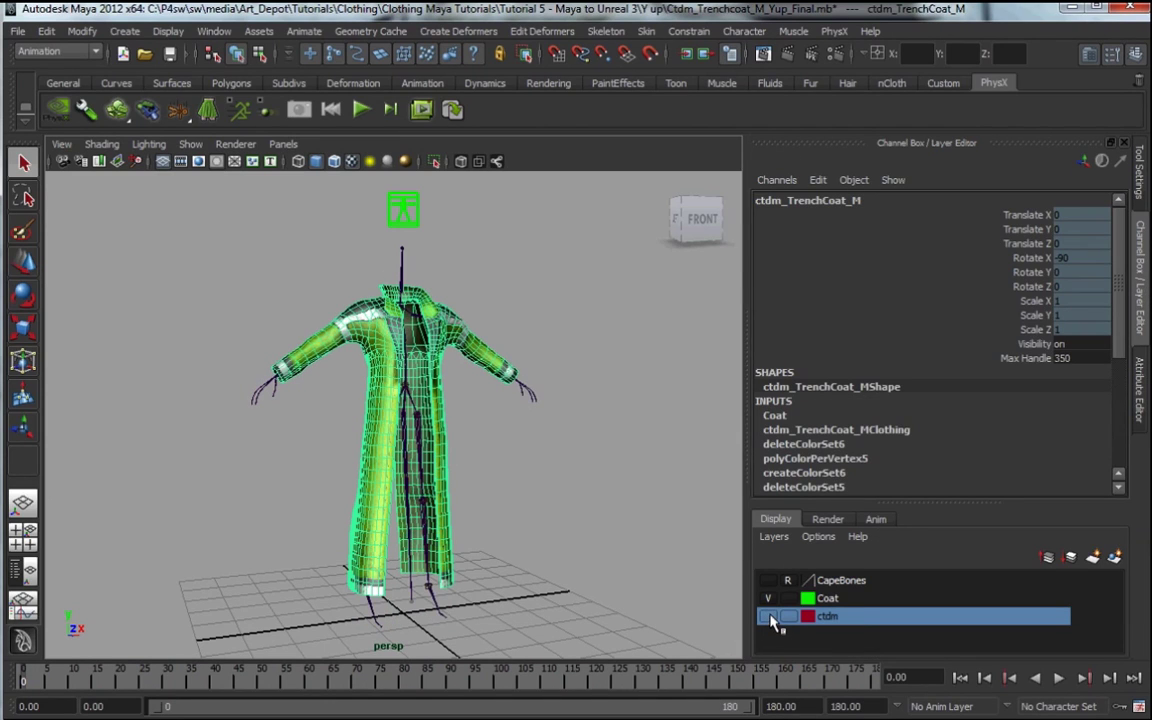
{"action": "left_click", "coordinate": [768, 616]}
{"action": "left_click", "coordinate": [768, 598]}
{"action": "left_click", "coordinate": [768, 598]}
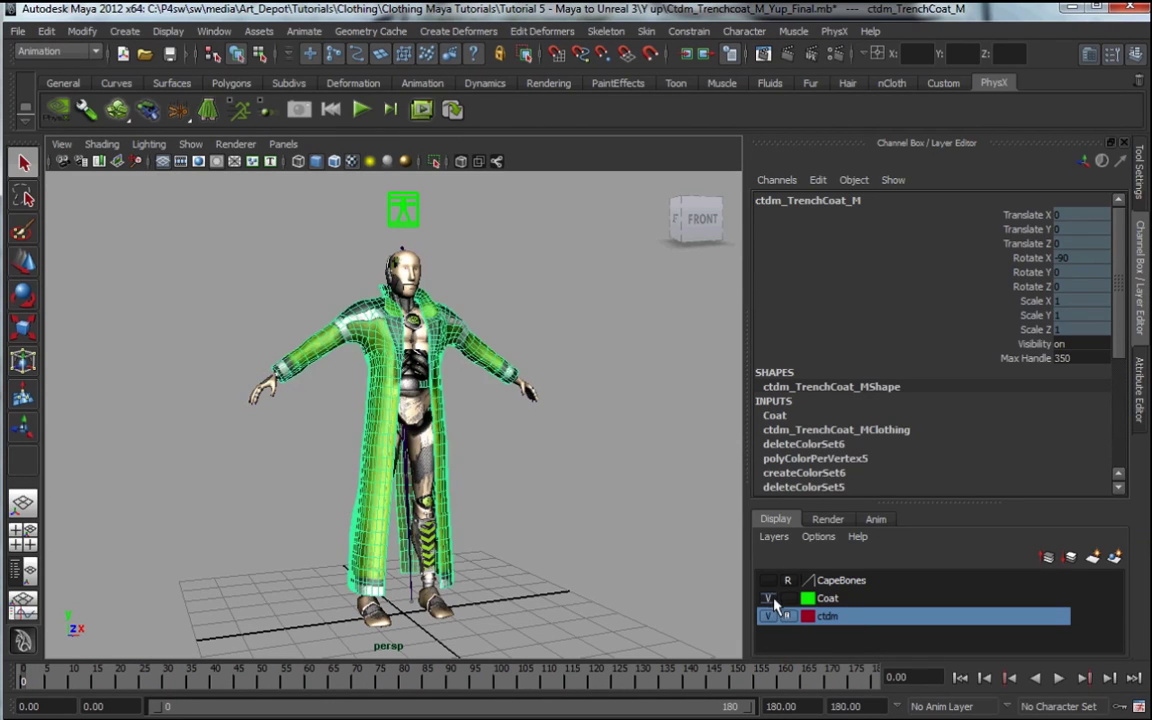
- Open the Hypershade beside the perspective view and select the objects using the body, head and trench coat materials in turn
{"action": "left_click_drag", "start_coordinate": [405, 285], "coordinate": [310, 230], "text": "alt"}
{"action": "key", "text": "space"}
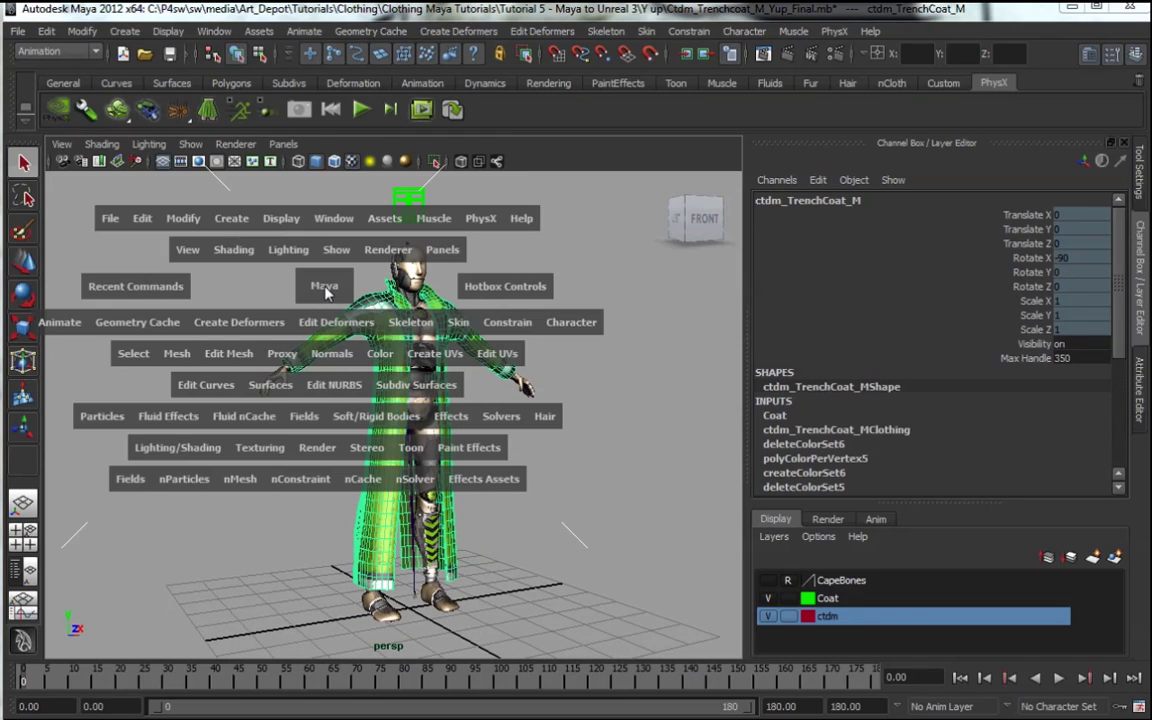
{"action": "left_click_drag", "start_coordinate": [310, 122], "coordinate": [379, 127]}
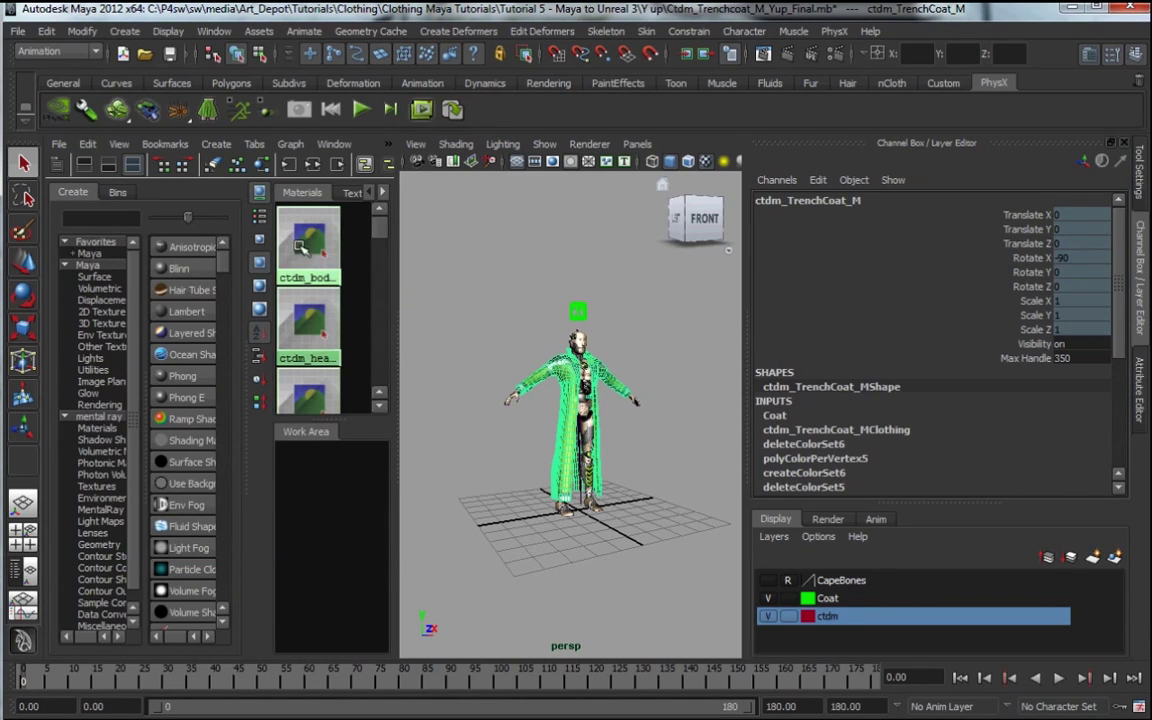
{"action": "left_click", "coordinate": [300, 247]}
{"action": "right_click_drag", "start_coordinate": [300, 247], "coordinate": [362, 247]}
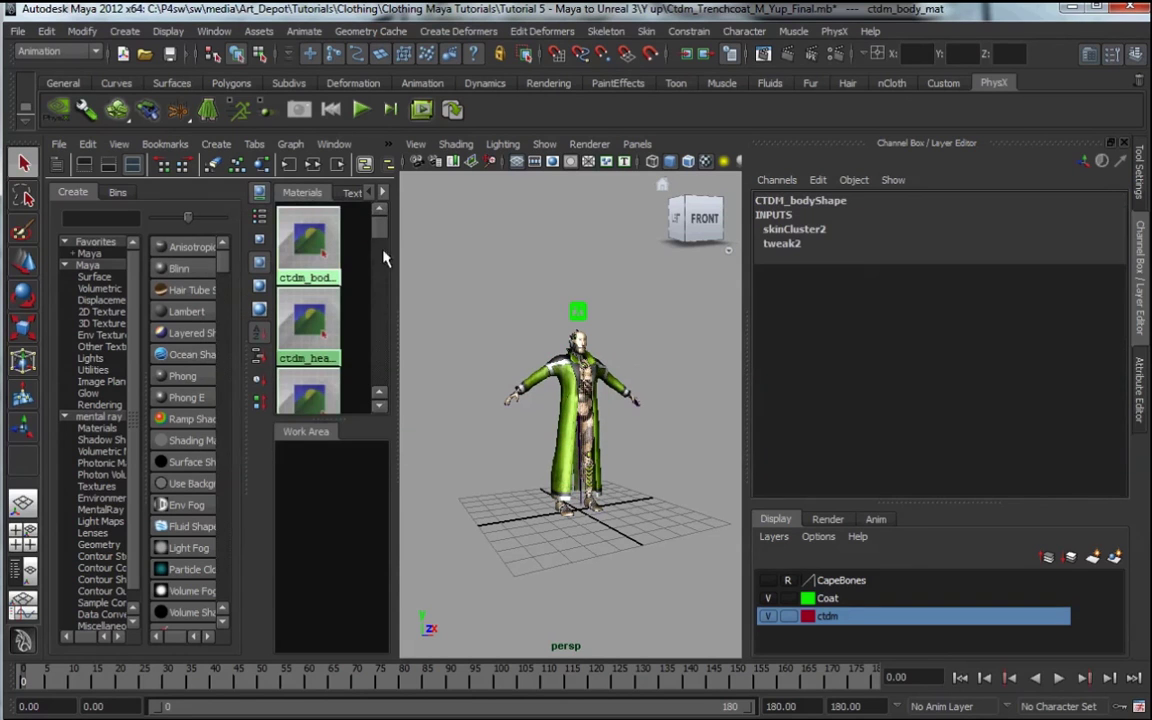
{"action": "key", "text": "f"}
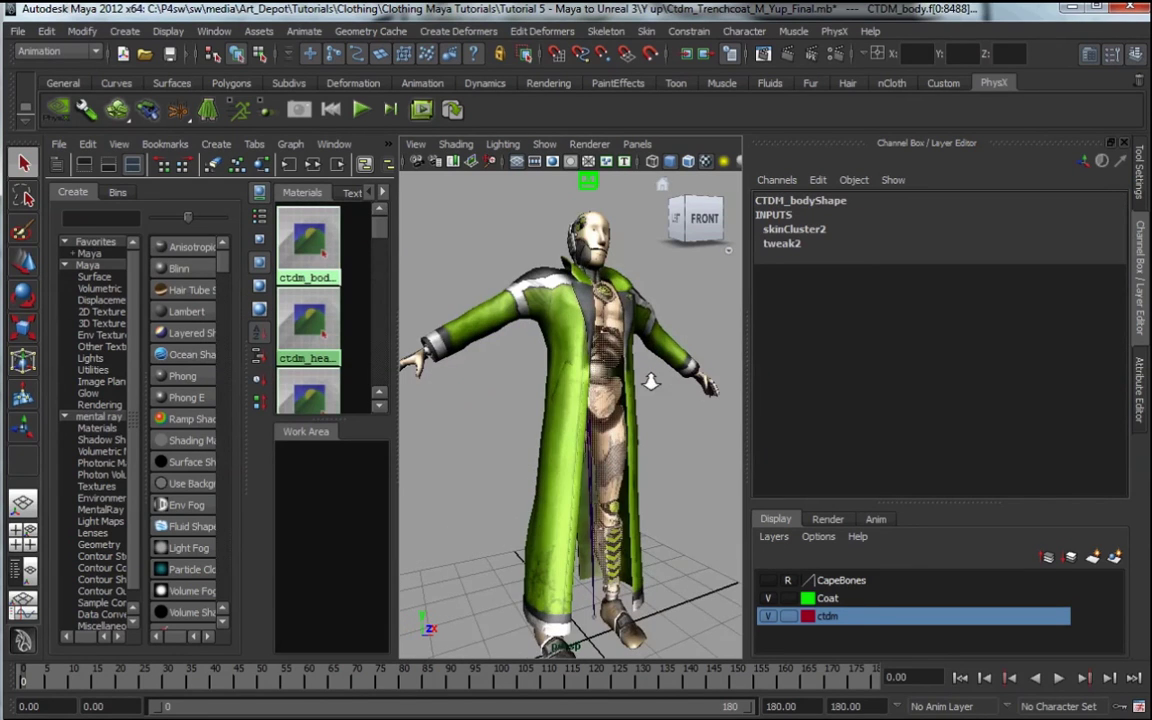
{"action": "right_click_drag", "start_coordinate": [314, 333], "coordinate": [385, 332]}
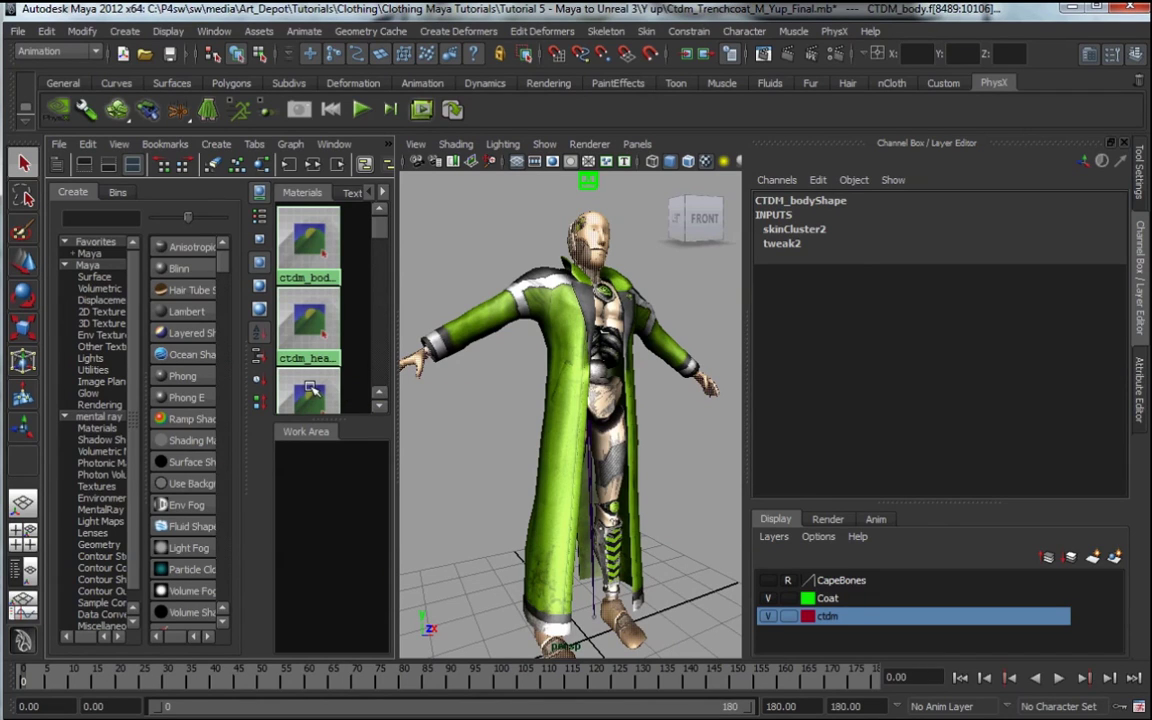
{"action": "right_click", "coordinate": [310, 390]}
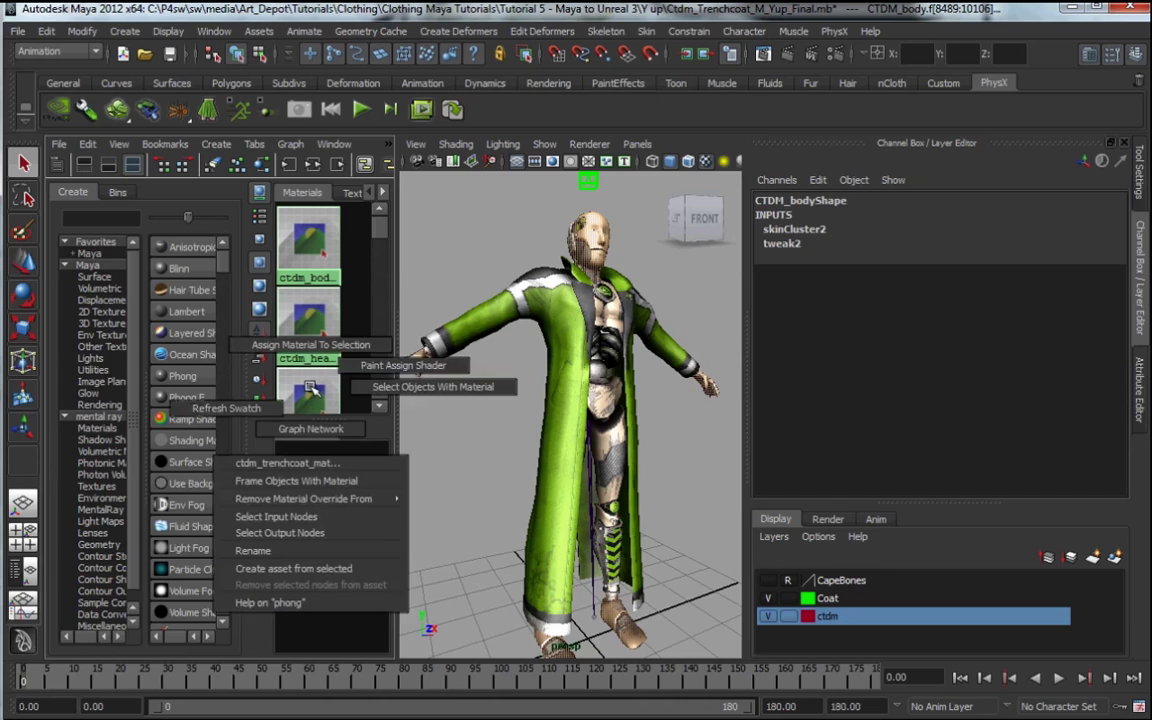
{"action": "left_click", "coordinate": [380, 387]}
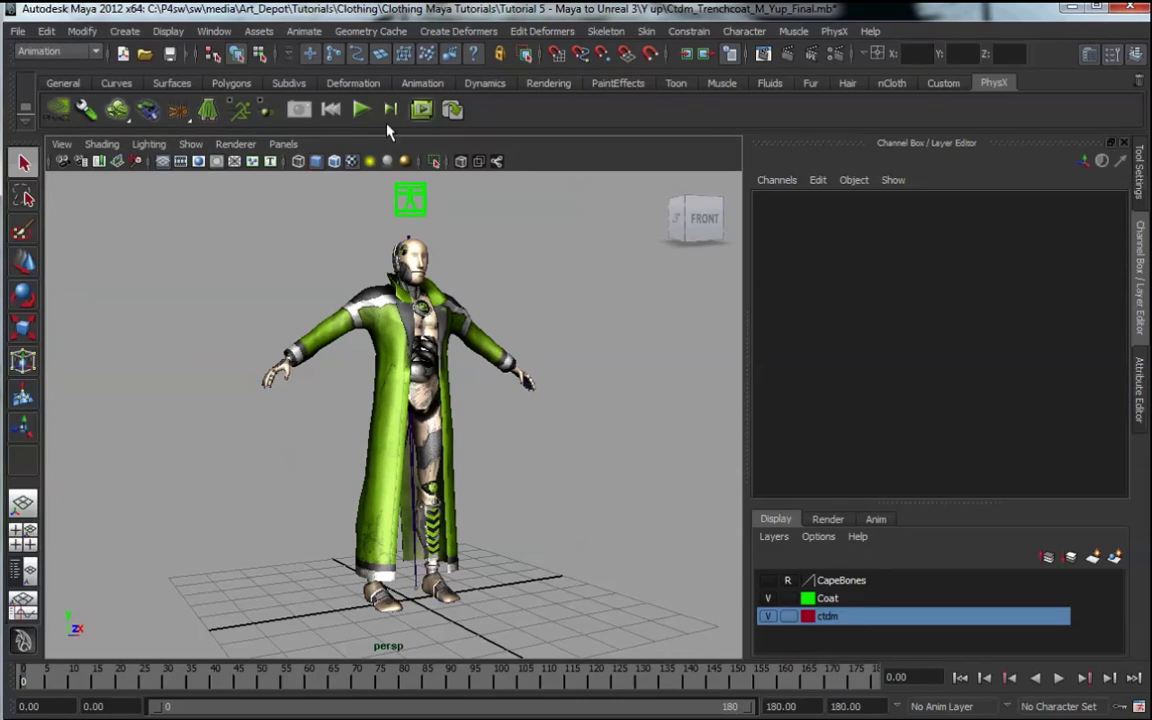
- Play the PhysX simulation to preview the coat on the animated character, and stop it
{"action": "left_click", "coordinate": [361, 112]}
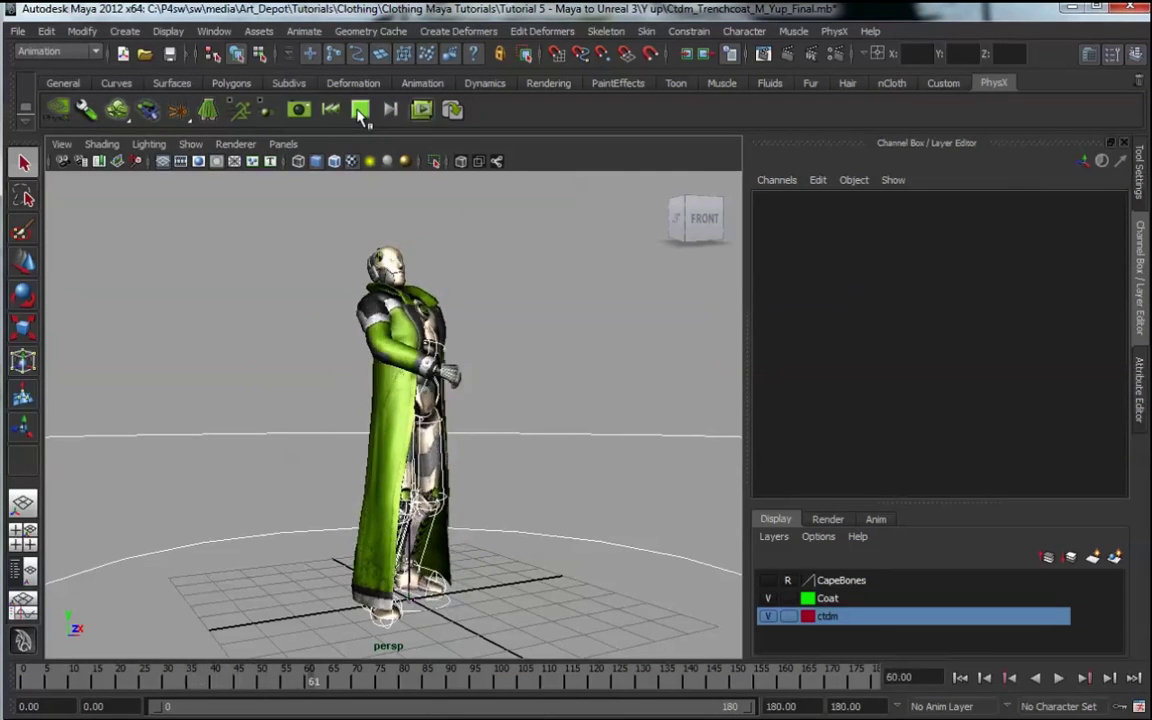
{"action": "left_click", "coordinate": [299, 110]}
- Select the Root joint and return the skeleton to its bind pose
{"action": "left_click", "coordinate": [410, 440]}
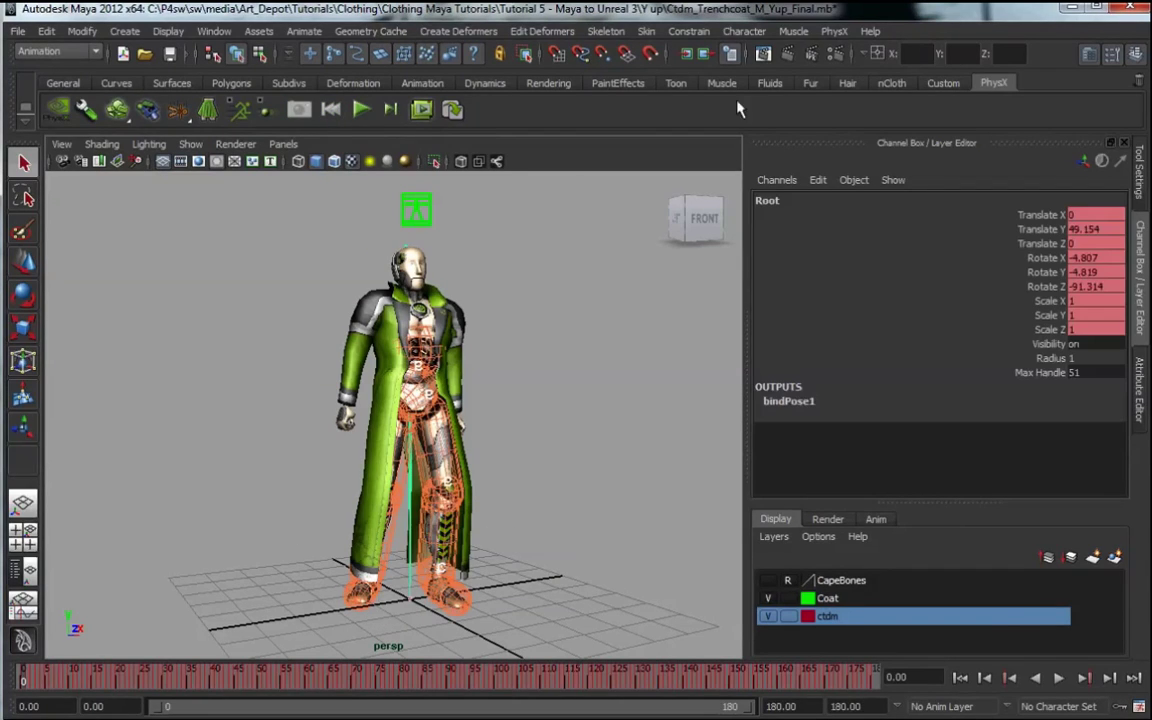
{"action": "left_click", "coordinate": [646, 31]}
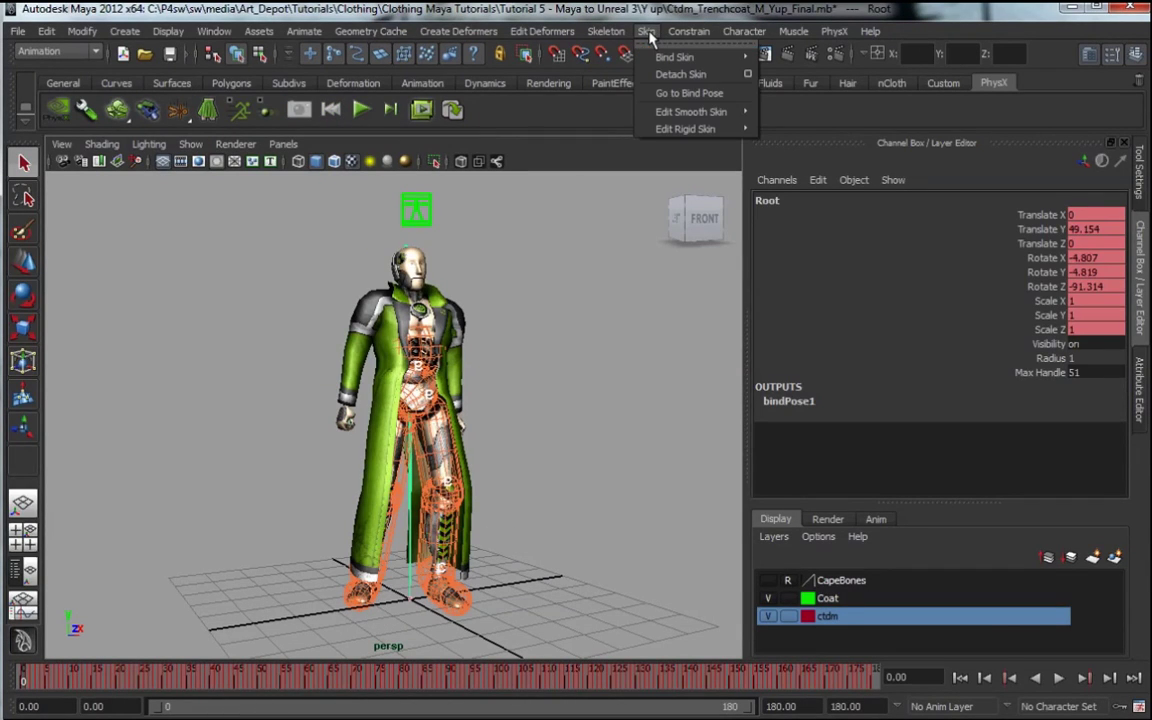
{"action": "left_click", "coordinate": [688, 93]}
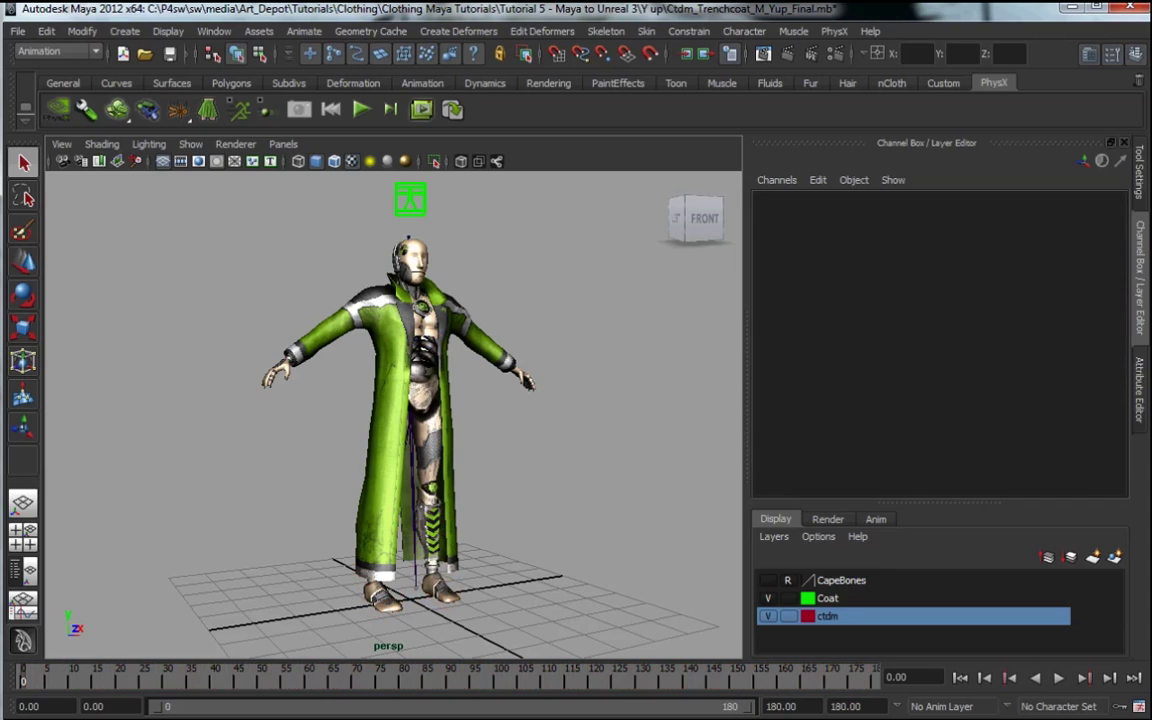
- Set the Export All file type to FBX export and start exporting the whole scene
{"action": "left_click", "coordinate": [18, 31]}
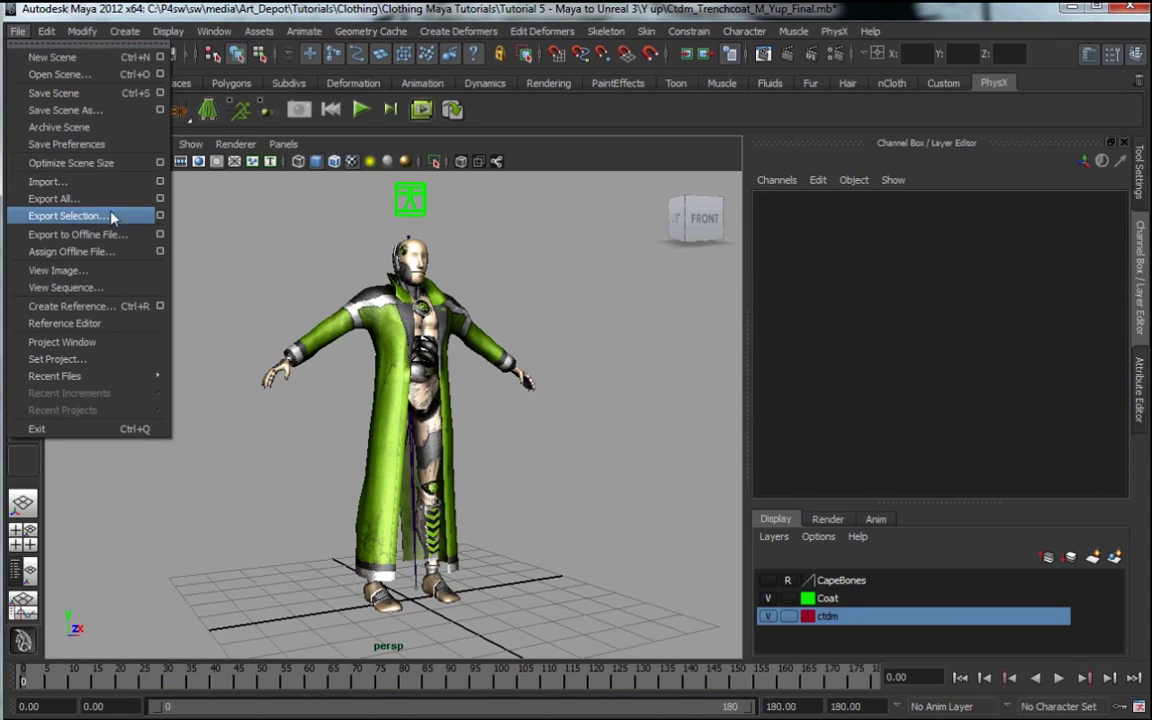
{"action": "left_click", "coordinate": [161, 199]}
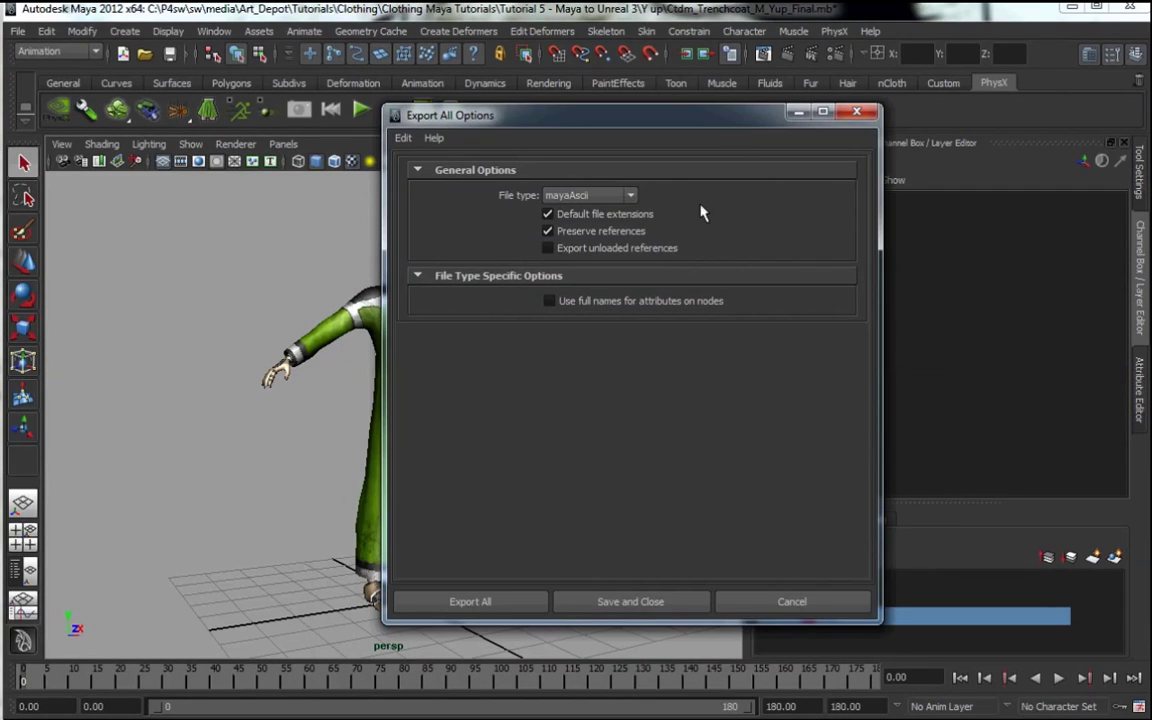
{"action": "left_click", "coordinate": [604, 197]}
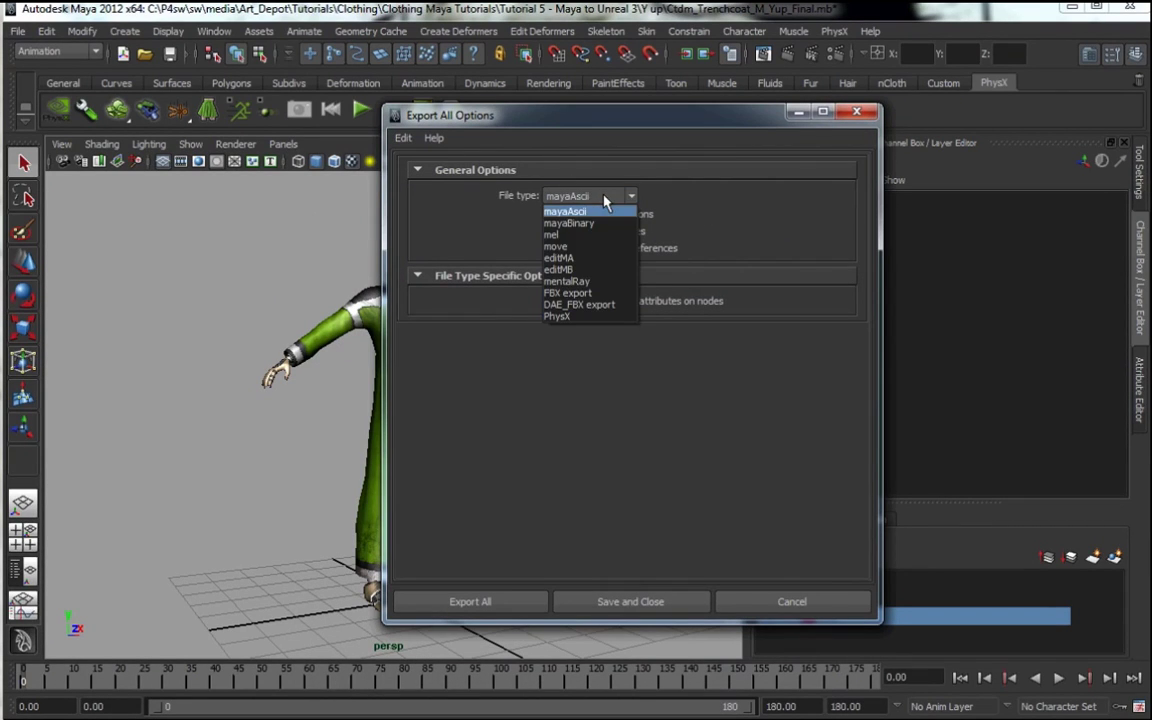
{"action": "left_click", "coordinate": [586, 298]}
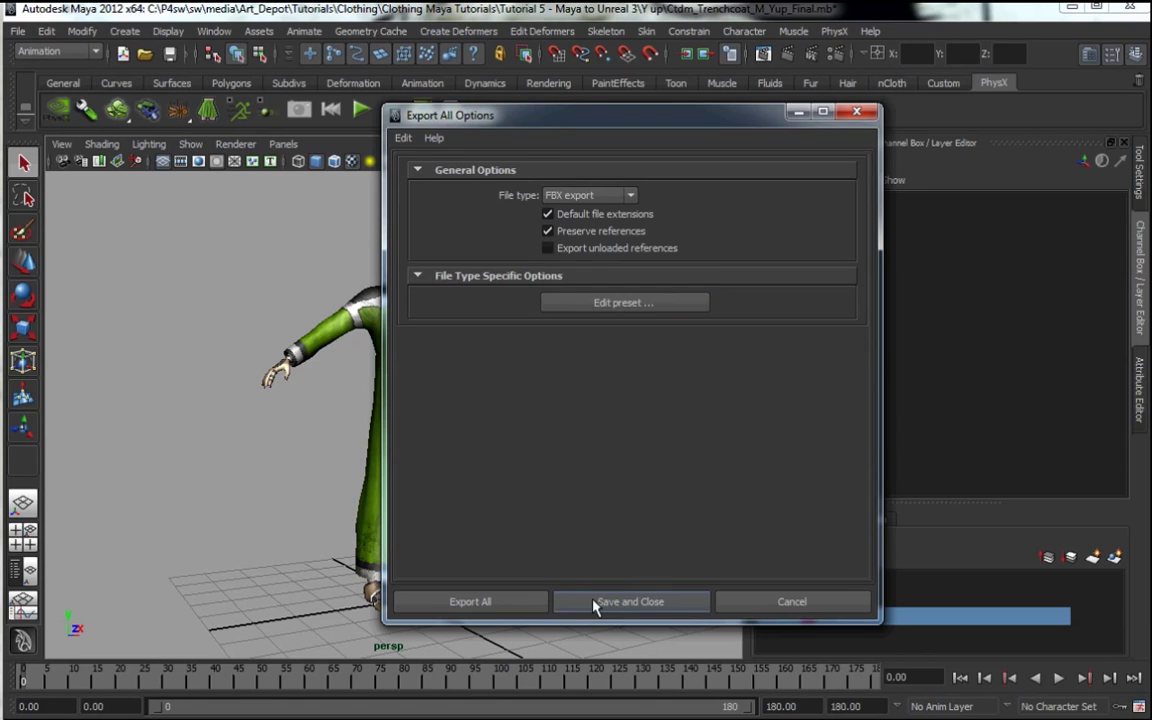
{"action": "left_click", "coordinate": [479, 602]}
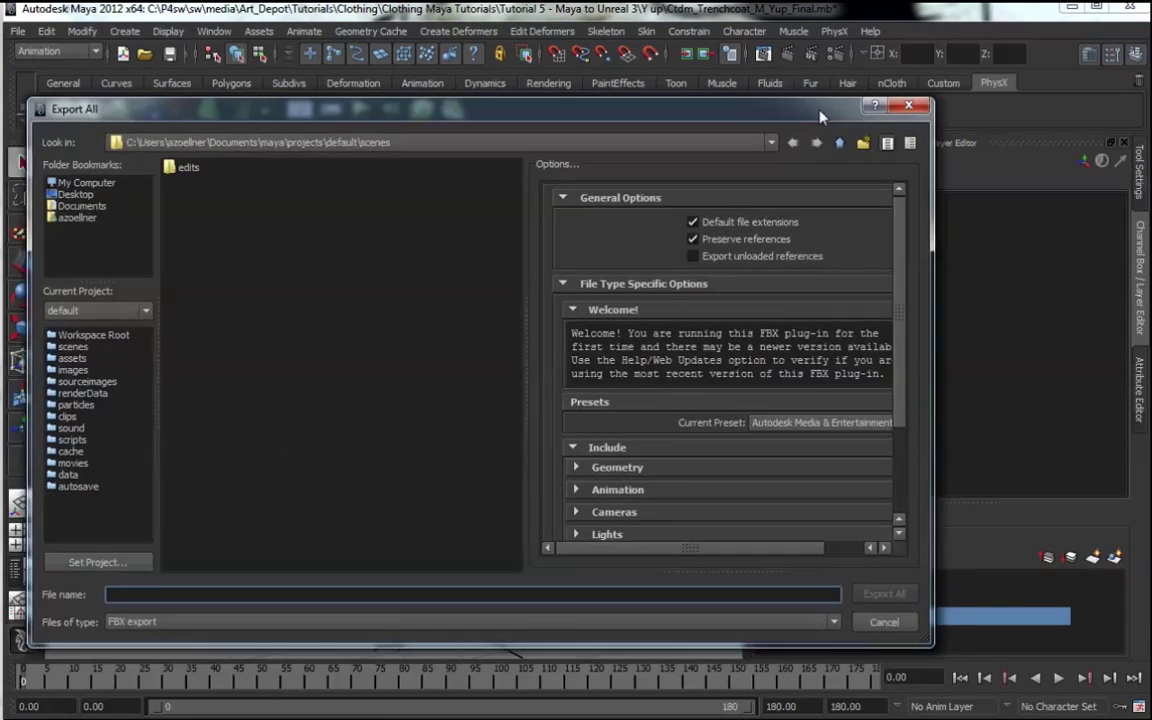
- Choose the existing file ctdm_trenchcoat_M.fbx in the "Tutorial 5 - Maya to Unreal 3\Y up" folder as the export target
{"action": "left_click_drag", "start_coordinate": [737, 98], "coordinate": [790, 84]}
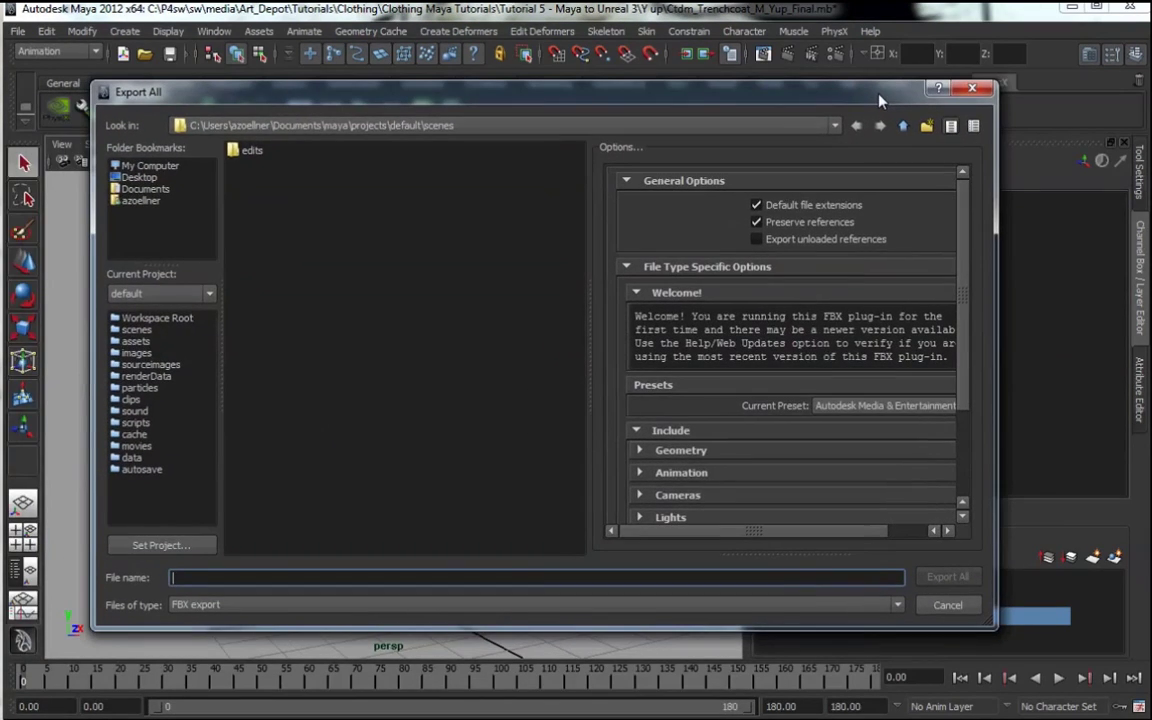
{"action": "left_click", "coordinate": [399, 121]}
{"action": "left_click", "coordinate": [287, 172]}
{"action": "double_click", "coordinate": [251, 165]}
{"action": "left_click", "coordinate": [288, 151]}
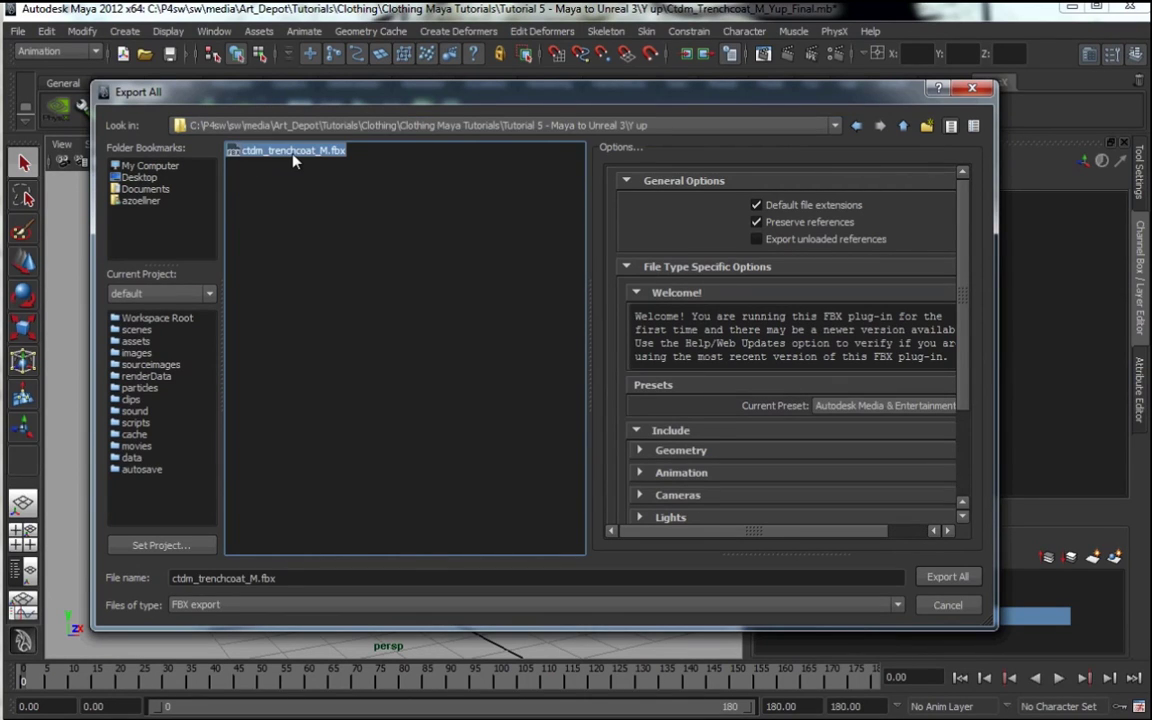
- Enable Smoothing Groups in the Geometry options of the FBX export
{"action": "left_click", "coordinate": [636, 294]}
{"action": "left_click", "coordinate": [640, 381]}
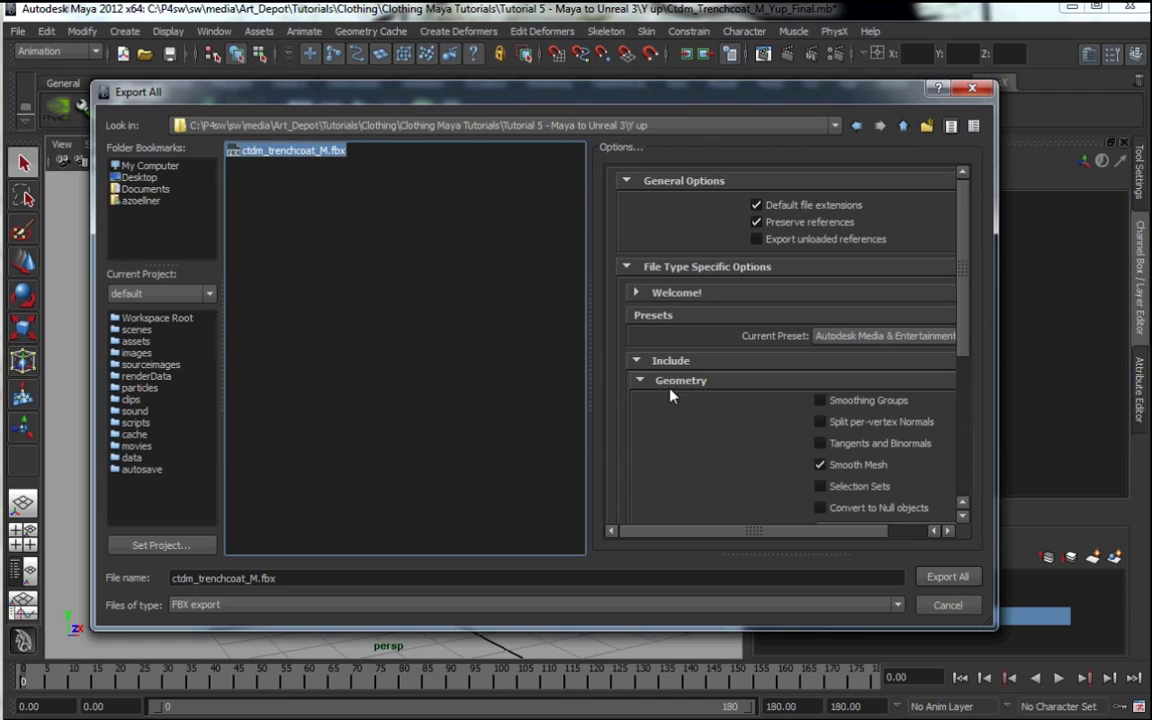
{"action": "left_click", "coordinate": [820, 401]}
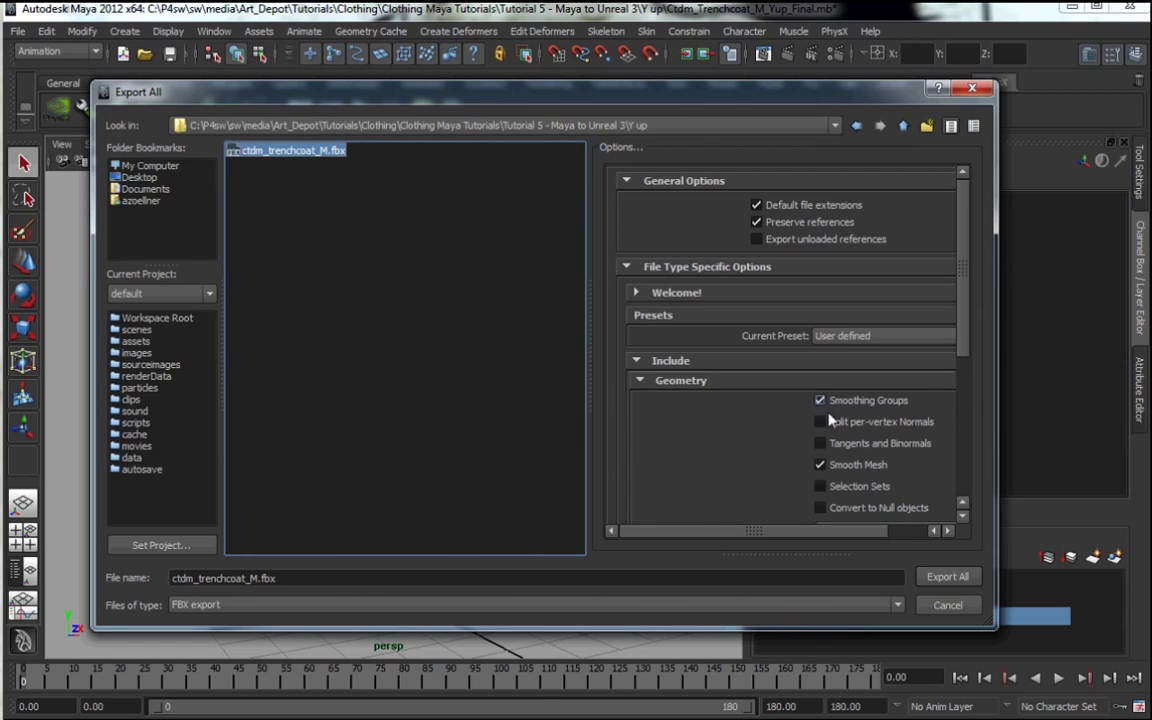
{"action": "scroll", "coordinate": [687, 400], "scroll_direction": "down", "scroll_amount": 2}
{"action": "scroll", "coordinate": [687, 400], "scroll_direction": "down", "scroll_amount": 1}
{"action": "scroll", "coordinate": [687, 400], "scroll_direction": "up", "scroll_amount": 1}
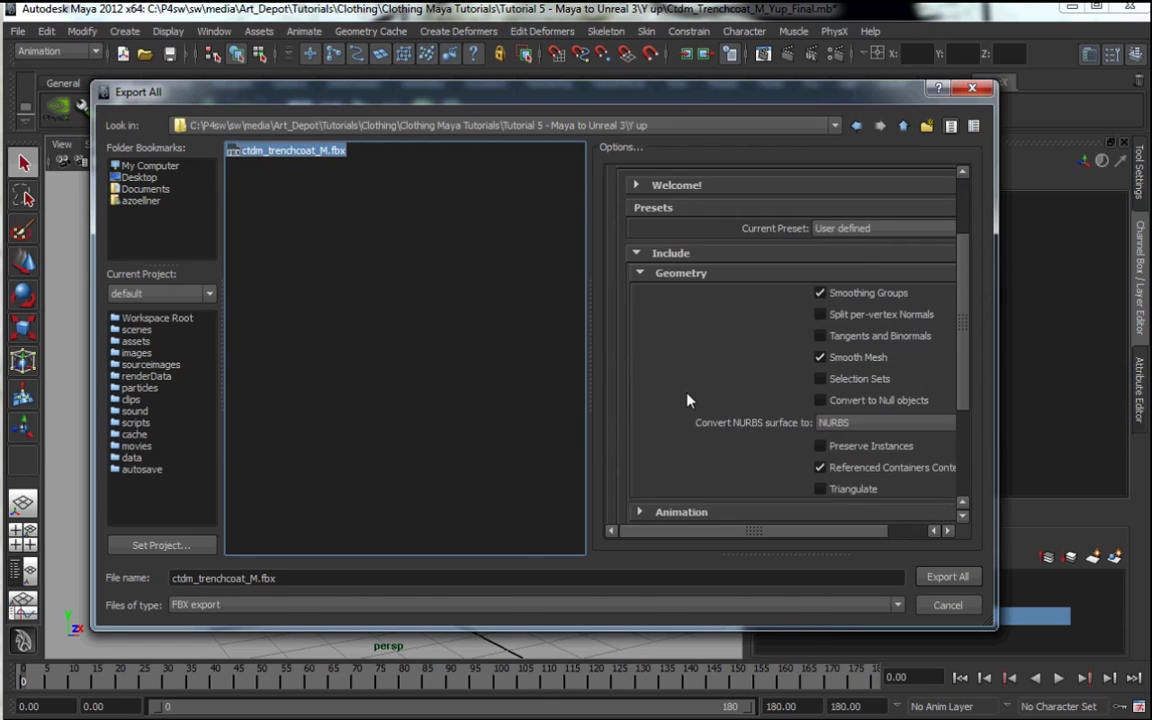
{"action": "left_click", "coordinate": [643, 275]}
{"action": "scroll", "coordinate": [645, 278], "scroll_direction": "up", "scroll_amount": 1}
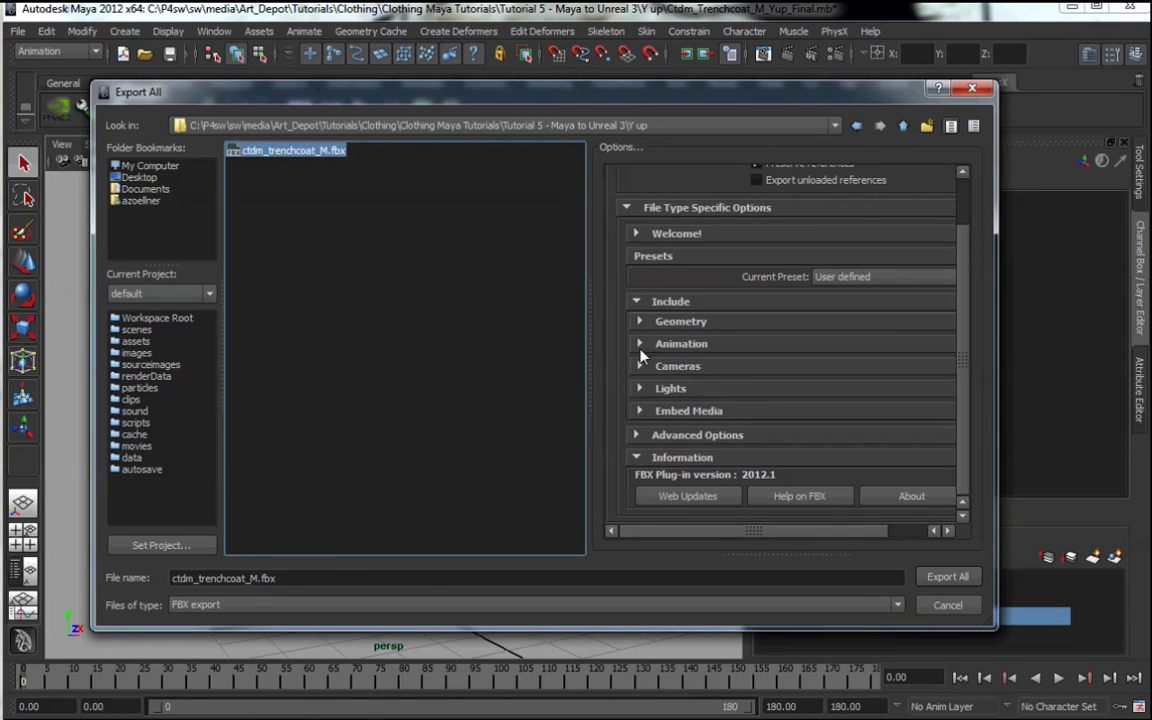
- Review the FBX Animation export settings, including Extra Options, Bake Animation and Deformed Models
{"action": "left_click", "coordinate": [640, 344]}
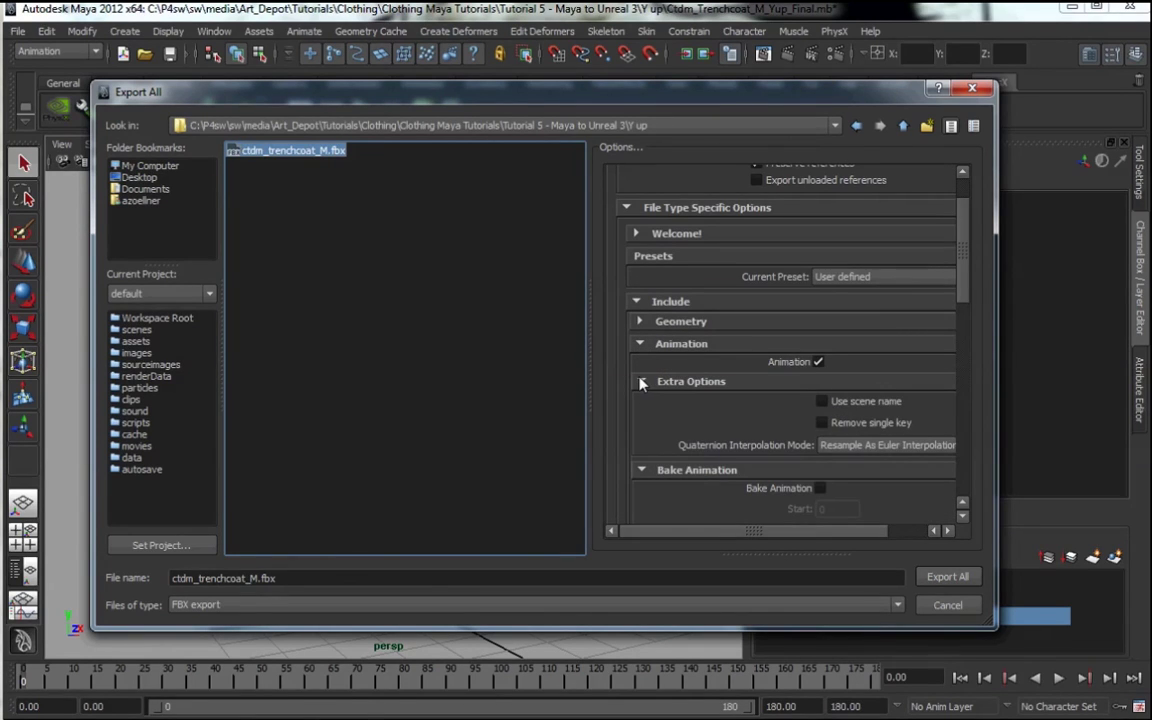
{"action": "left_click", "coordinate": [642, 382]}
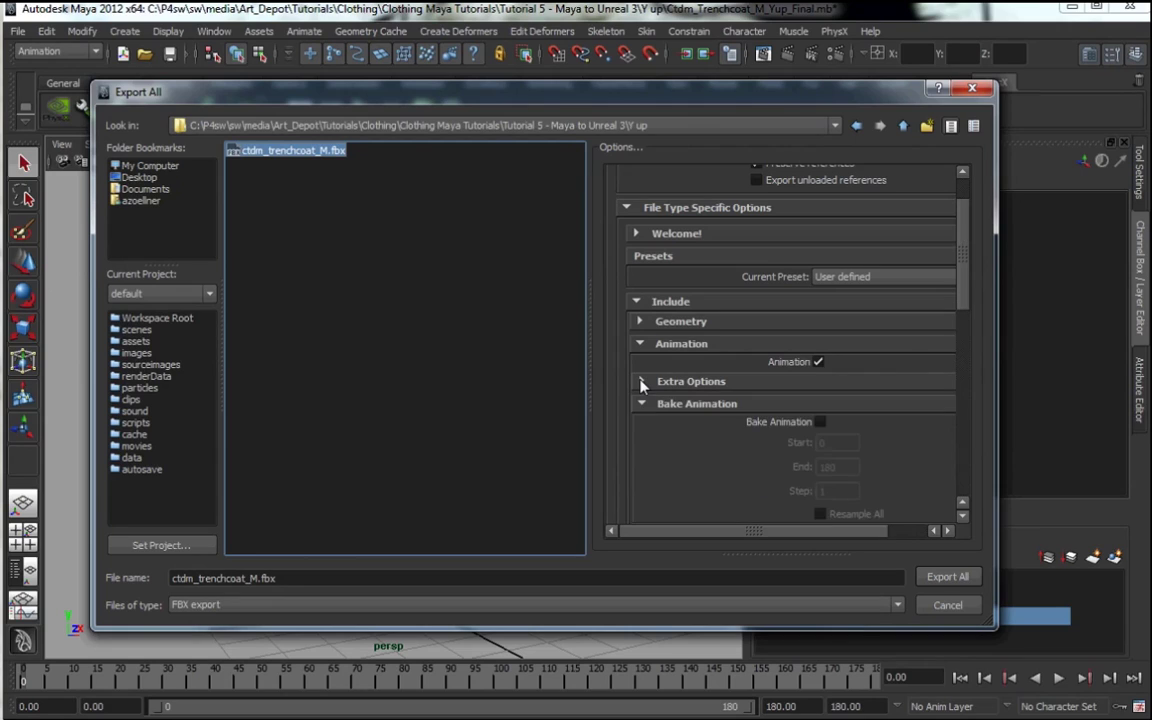
{"action": "left_click", "coordinate": [642, 404]}
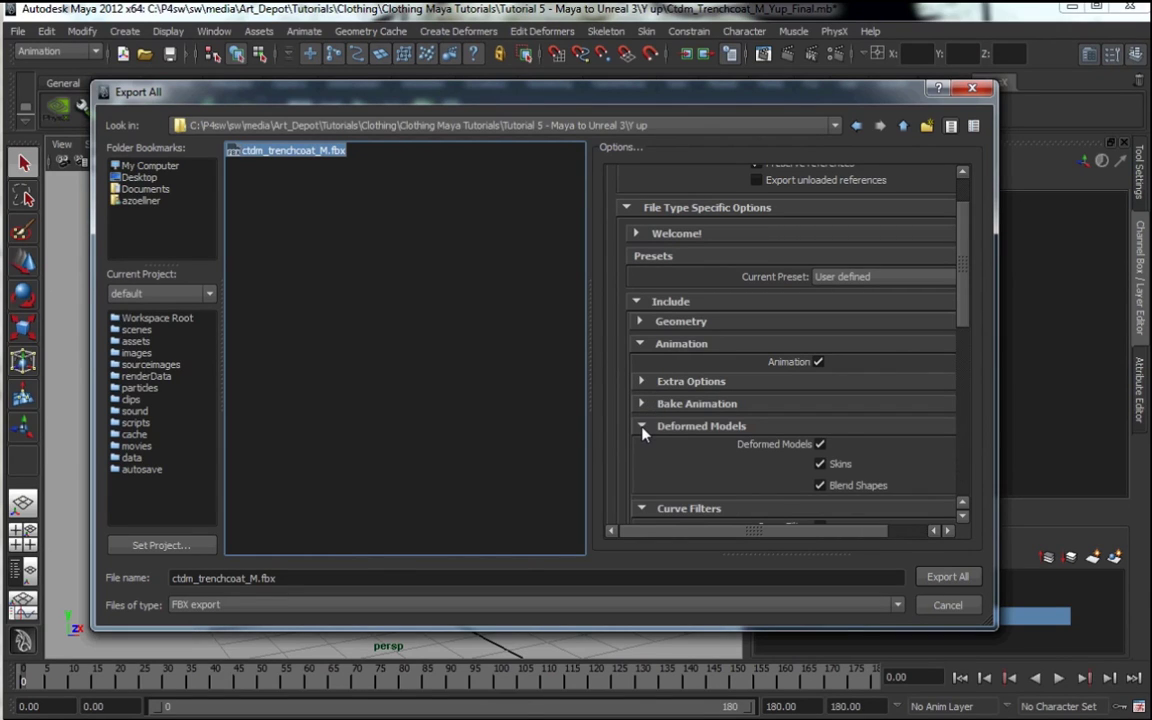
{"action": "left_click", "coordinate": [643, 427]}
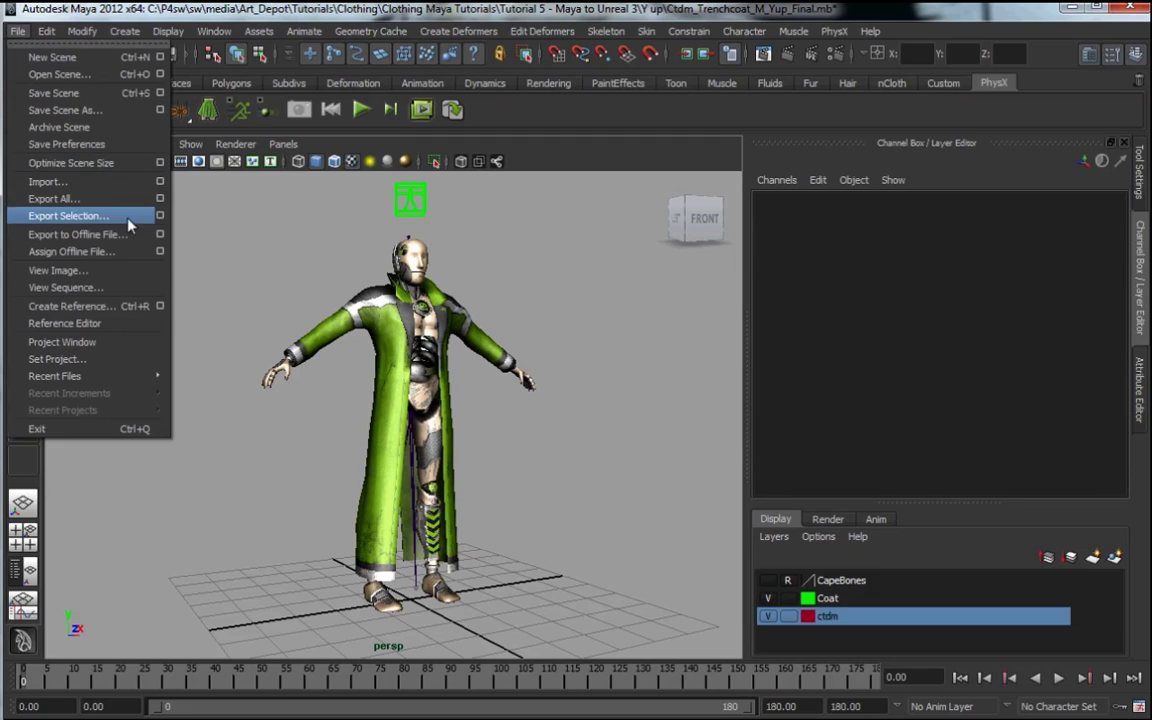
- Reopen the Export All options and set the file type to PhysX
{"action": "left_click", "coordinate": [160, 199]}
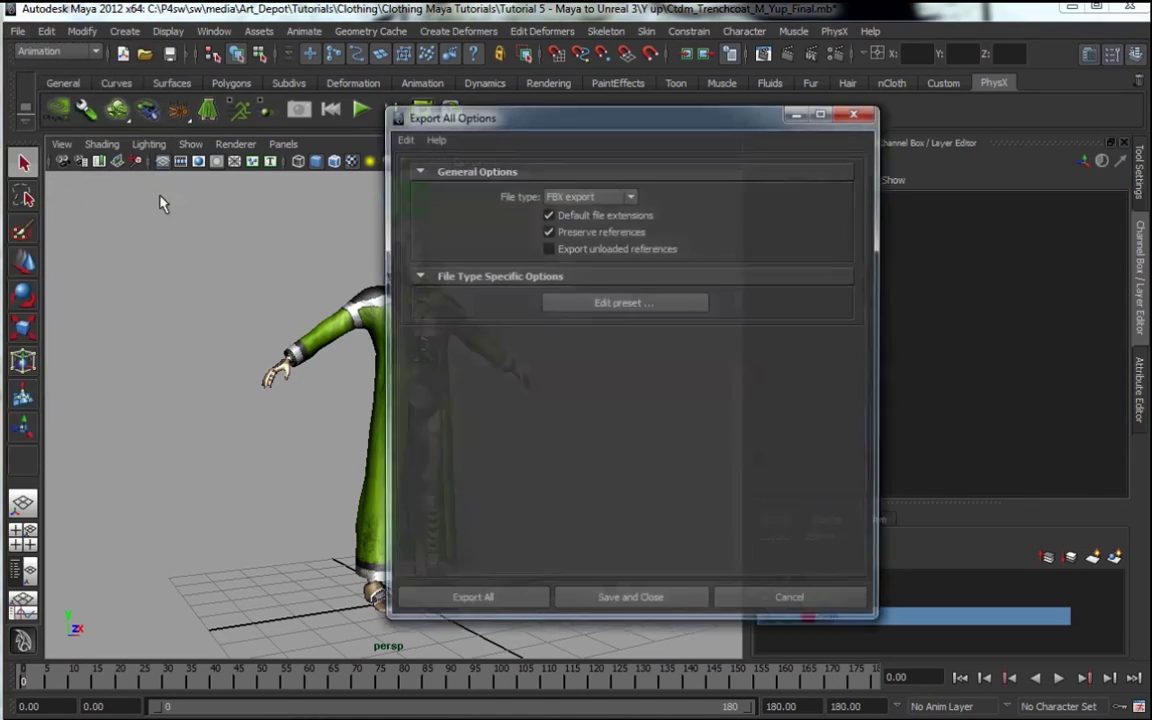
{"action": "left_click", "coordinate": [600, 196]}
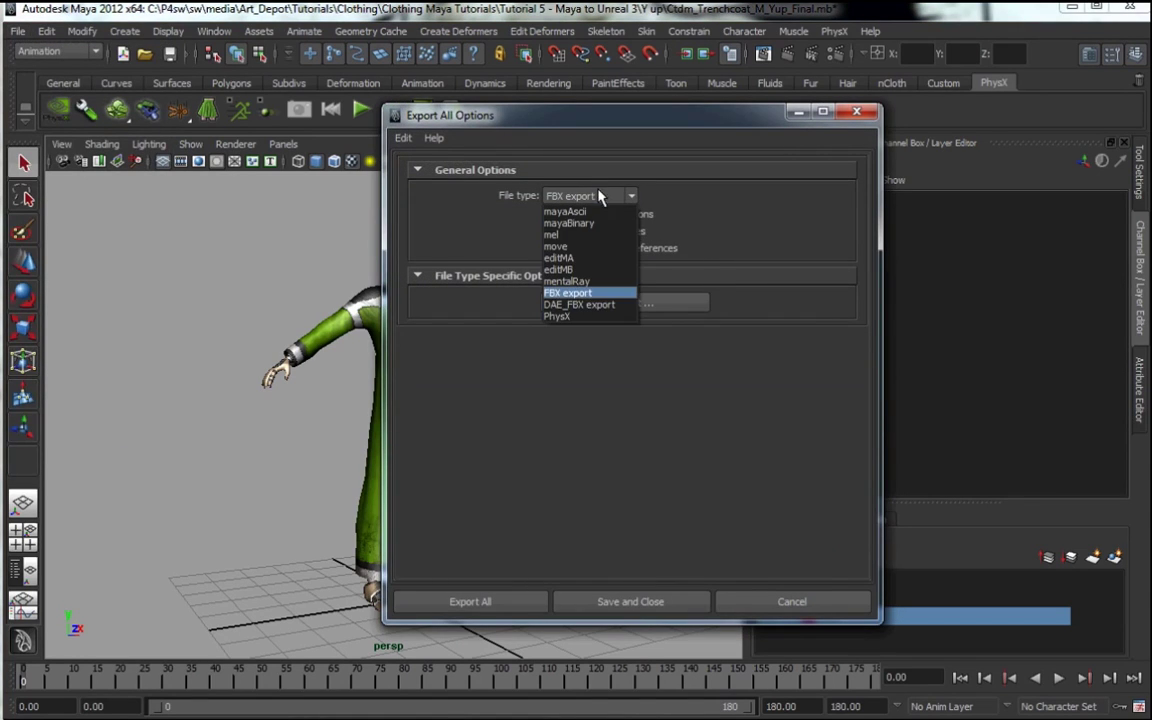
{"action": "left_click", "coordinate": [577, 317]}
{"action": "left_click_drag", "start_coordinate": [600, 121], "coordinate": [536, 80]}
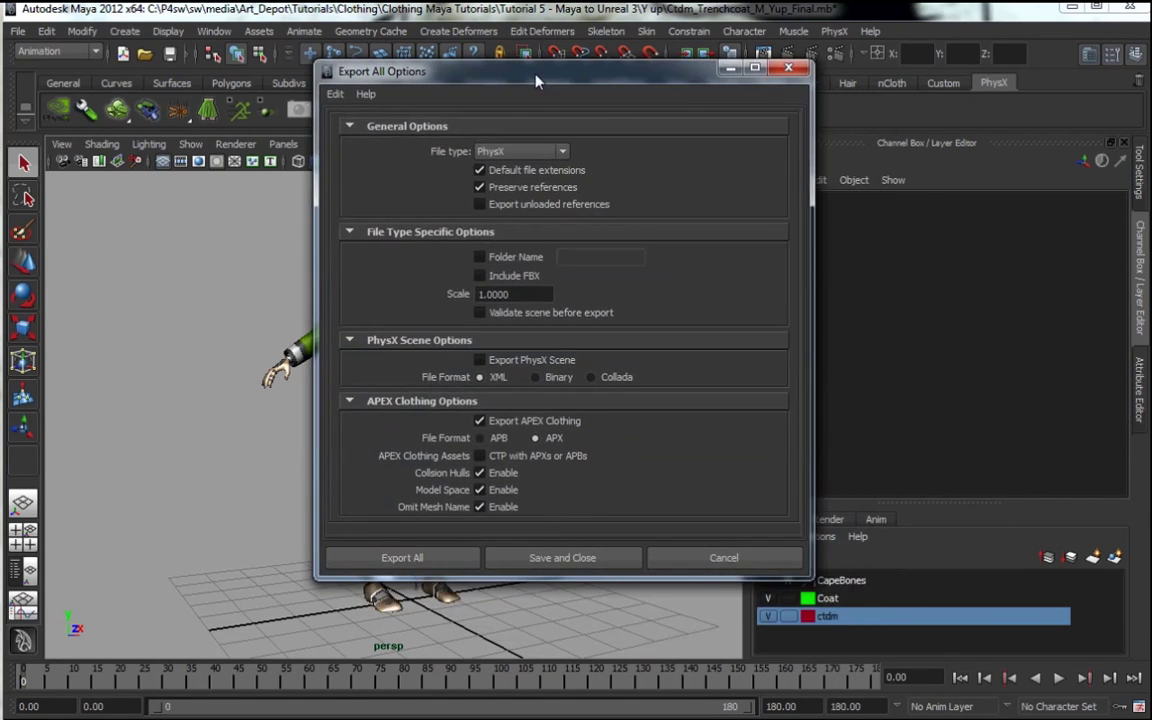
- Check the Folder Name option and collapse the file type specific and PhysX scene options to examine the APEX clothing options
{"action": "left_click", "coordinate": [479, 258]}
{"action": "left_click", "coordinate": [479, 258]}
{"action": "left_click", "coordinate": [349, 233]}
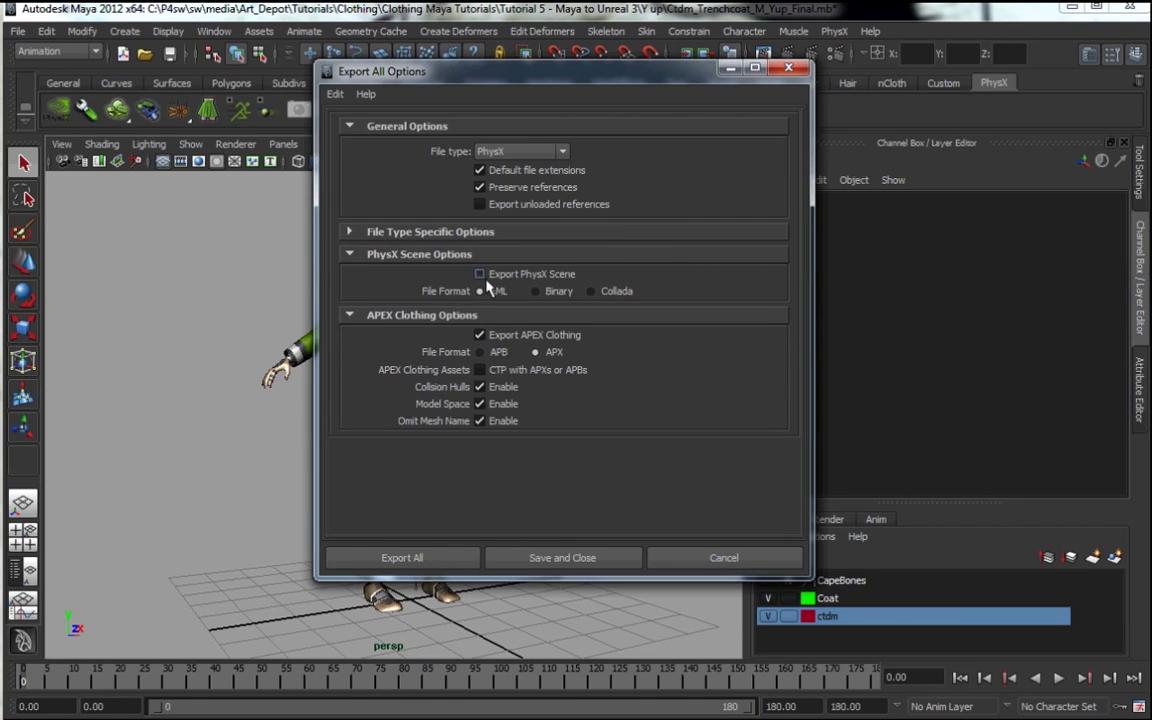
{"action": "left_click", "coordinate": [350, 254]}
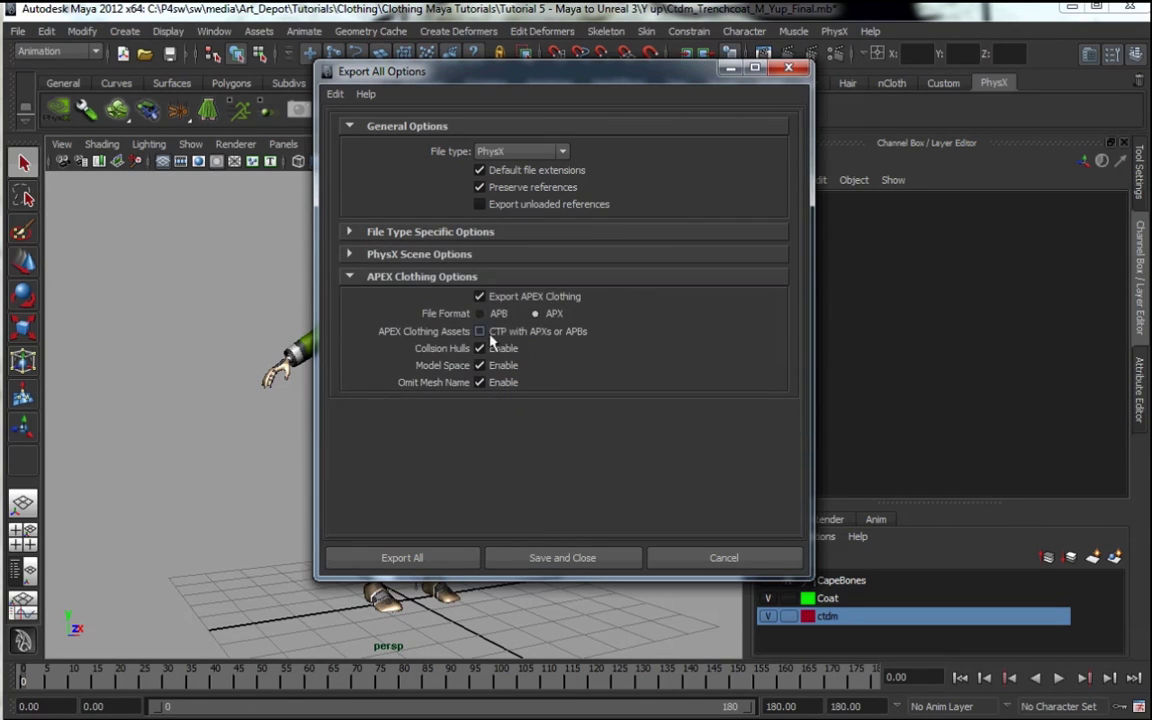
- Export the whole scene as PhysX with APEX clothing in APX format to the tutorial's Y up folder
{"action": "left_click", "coordinate": [480, 297]}
{"action": "left_click", "coordinate": [399, 558]}
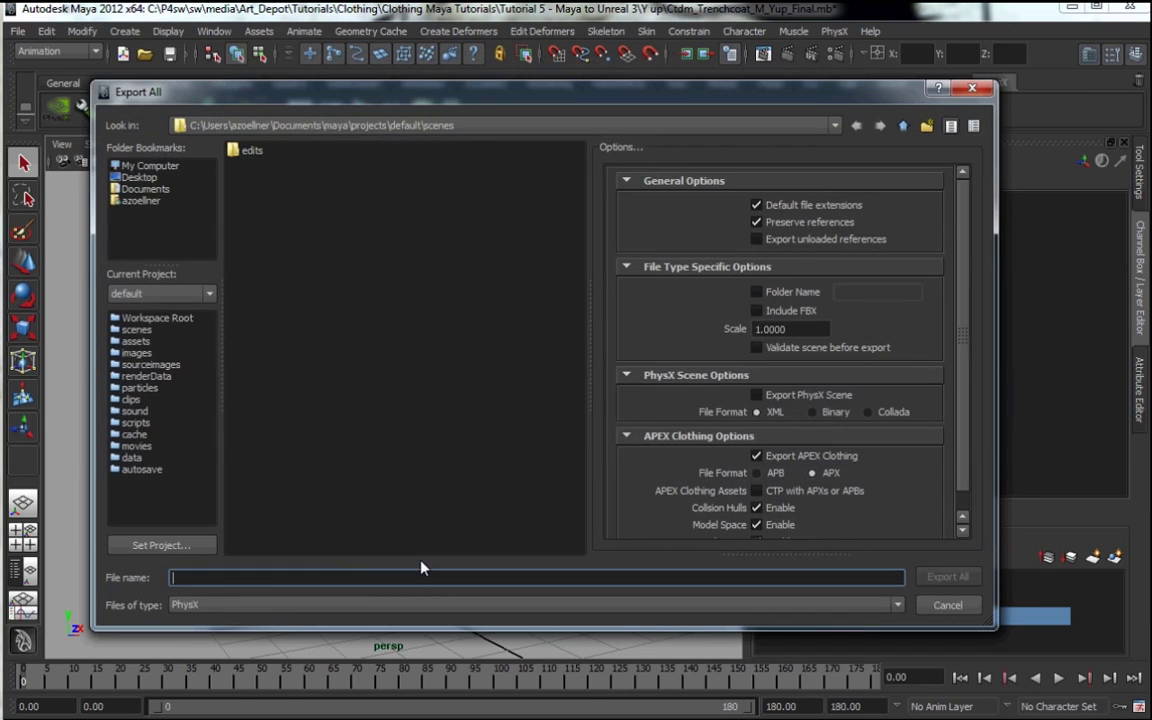
{"action": "double_click", "coordinate": [257, 173]}
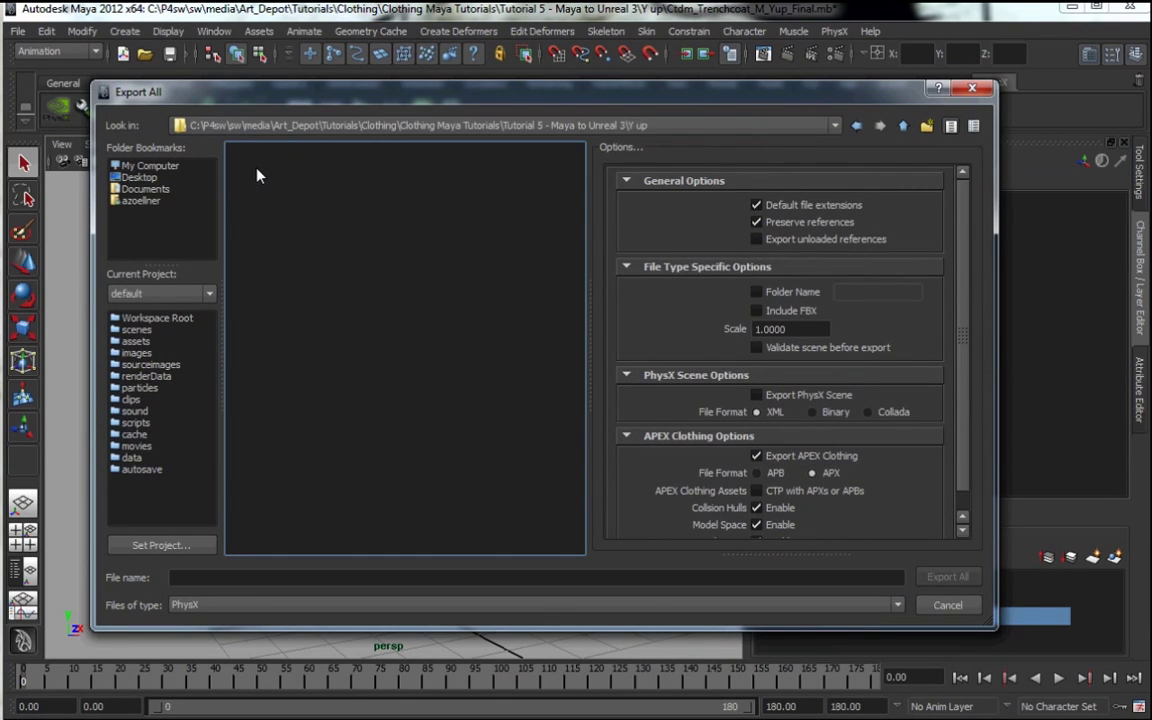
{"action": "left_click", "coordinate": [184, 577]}
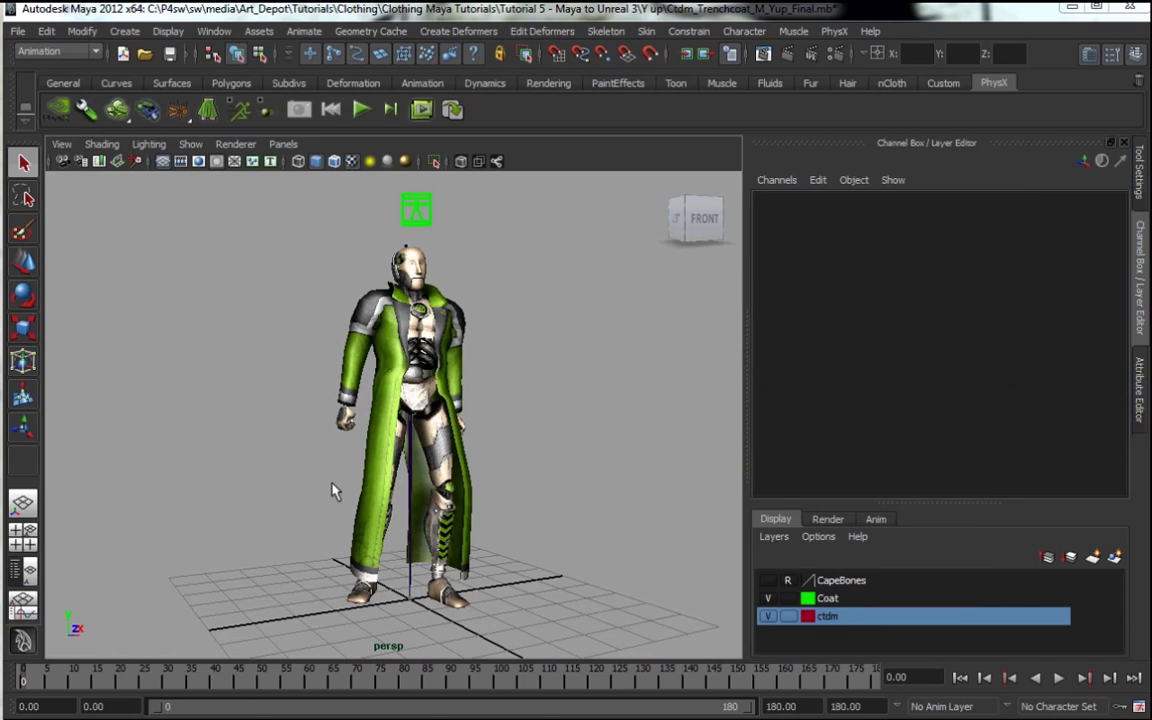
- Return the character to its bind pose from the skeleton's Root joint
{"action": "left_click", "coordinate": [410, 420]}
{"action": "left_click", "coordinate": [646, 31]}
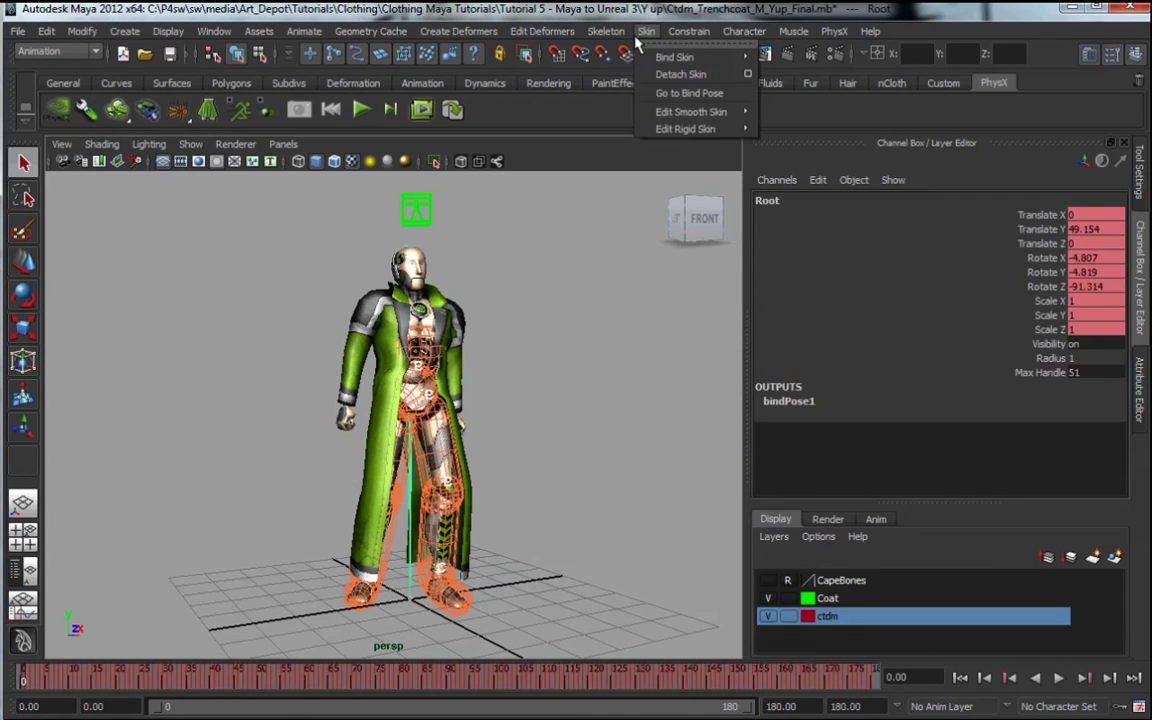
{"action": "left_click", "coordinate": [689, 93]}
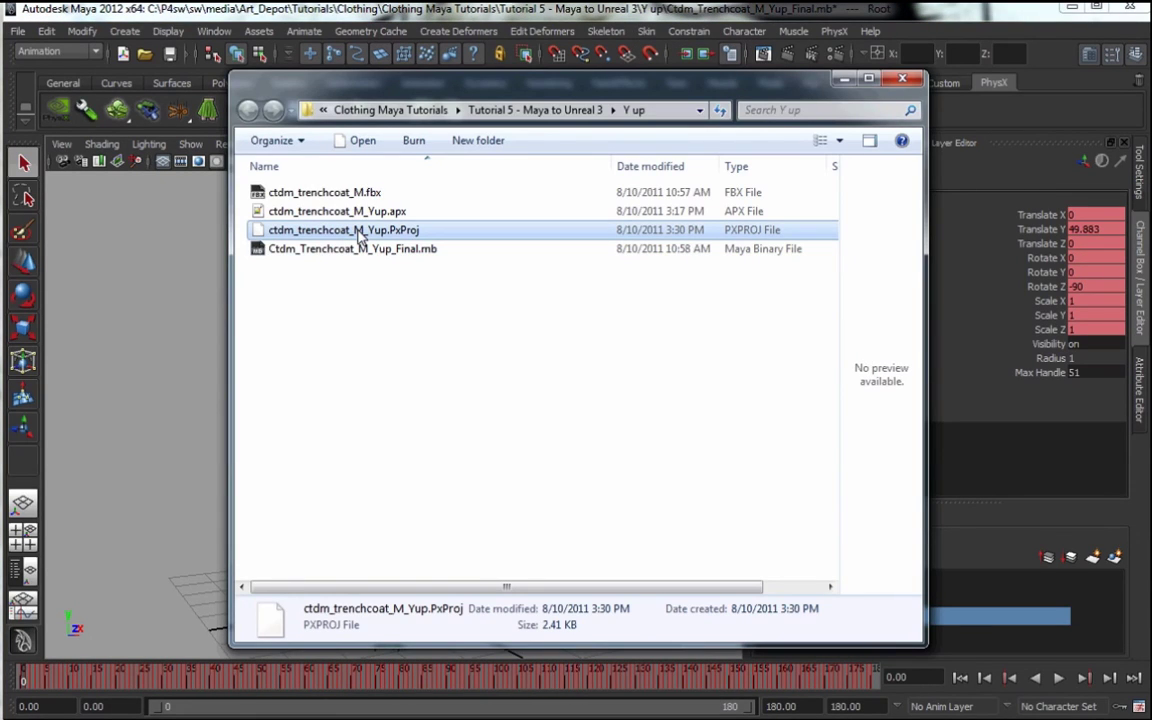
- Open the exported ctdm_trenchcoat_M_Yup.apx from the Y up folder in Notepad++
{"action": "left_click", "coordinate": [350, 213]}
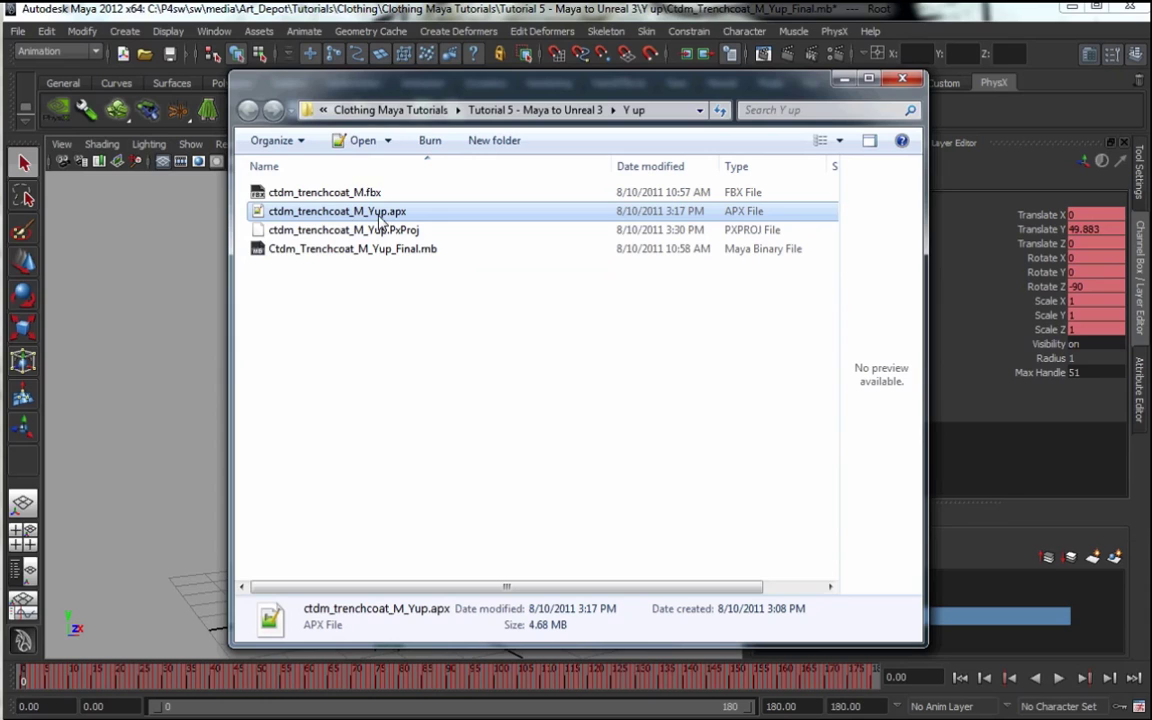
{"action": "left_click", "coordinate": [390, 141]}
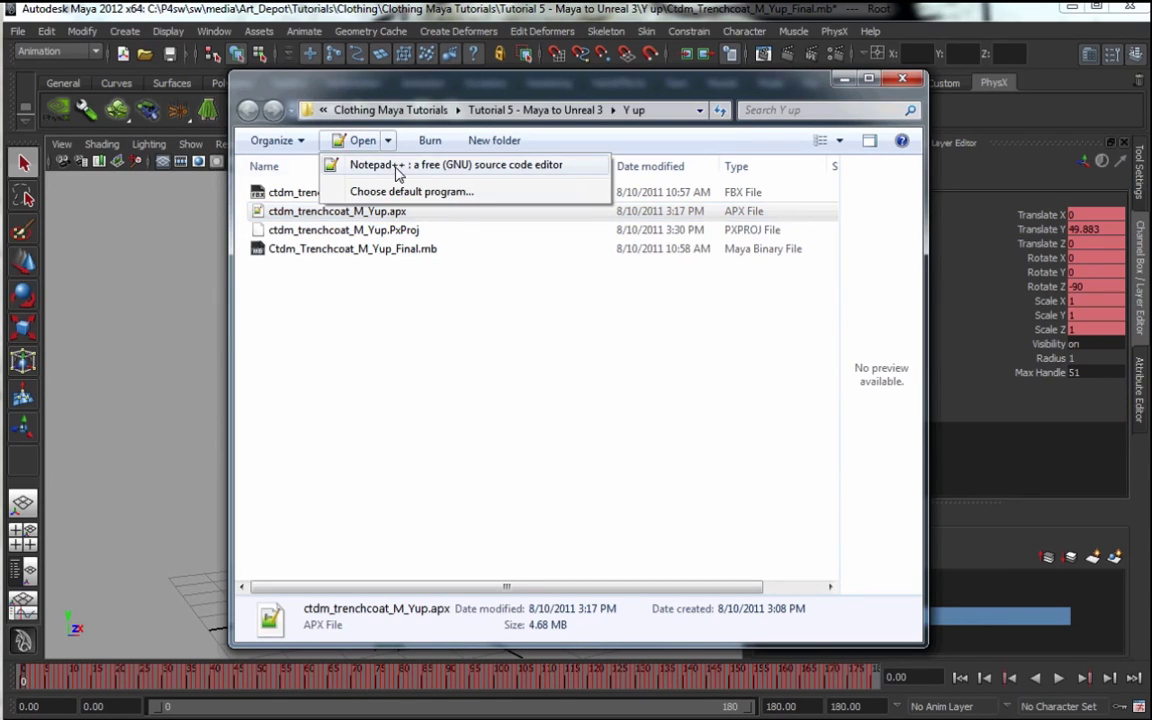
{"action": "left_click", "coordinate": [397, 168]}
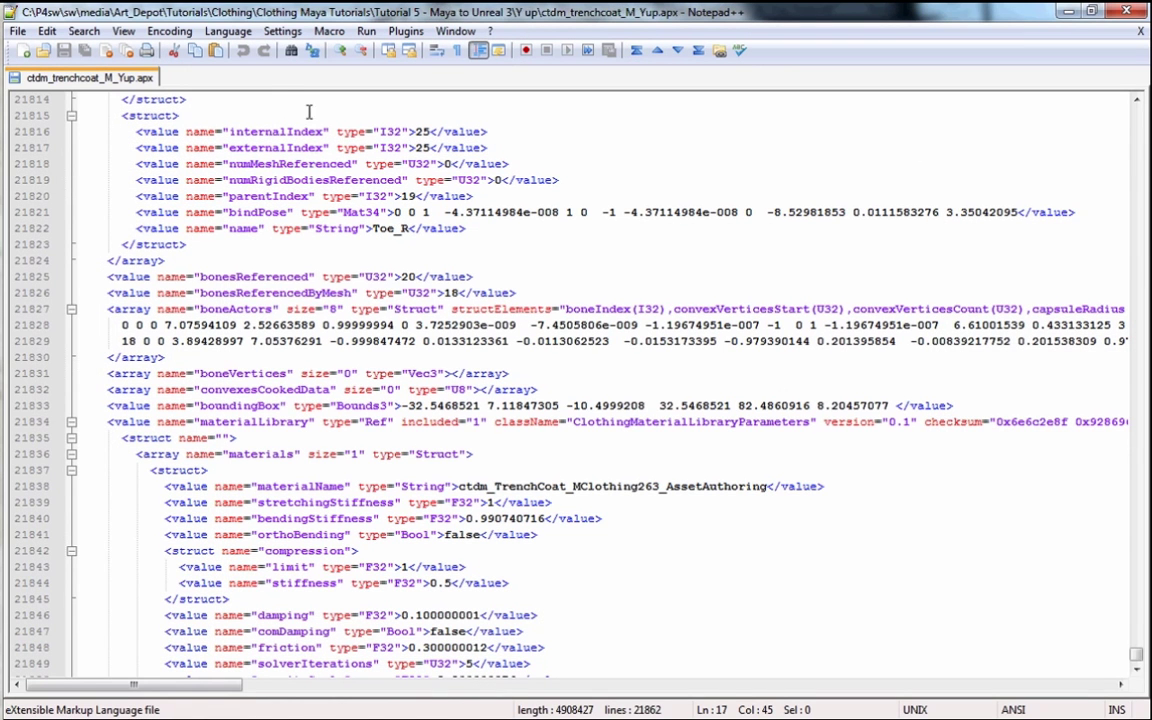
- Set the file's syntax language to XML, look over the clothing data, and close the file and the Y up folder window
{"action": "left_click", "coordinate": [228, 31]}
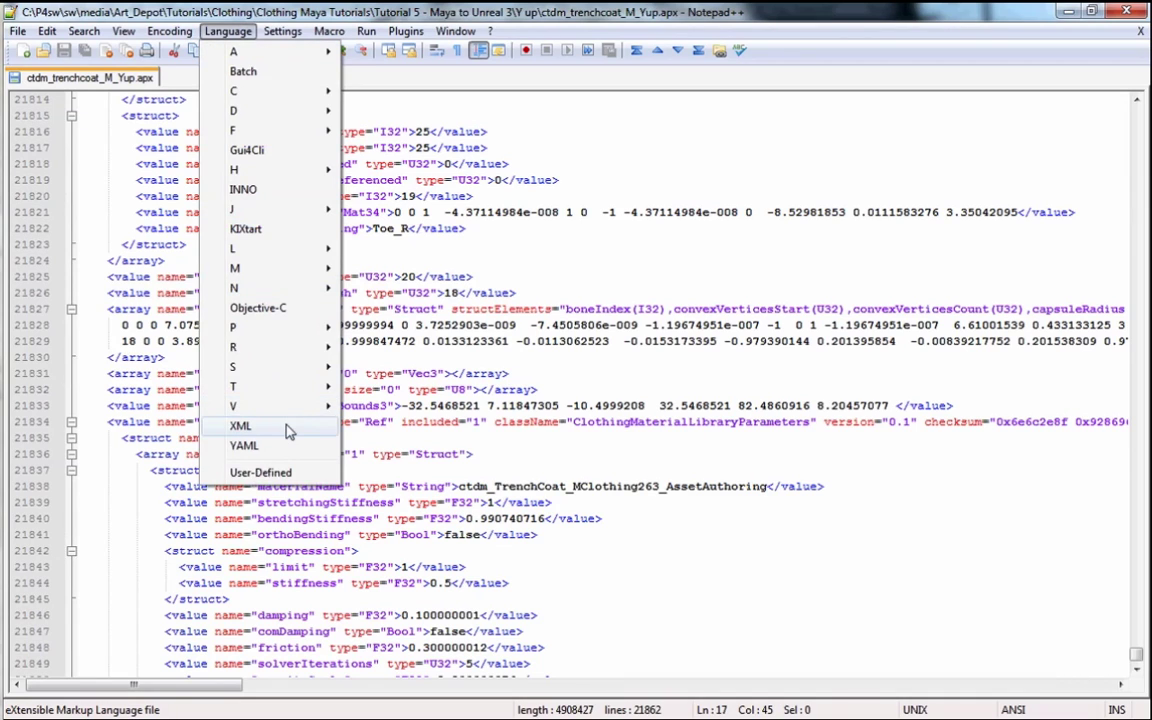
{"action": "left_click", "coordinate": [287, 430]}
{"action": "left_click", "coordinate": [465, 357]}
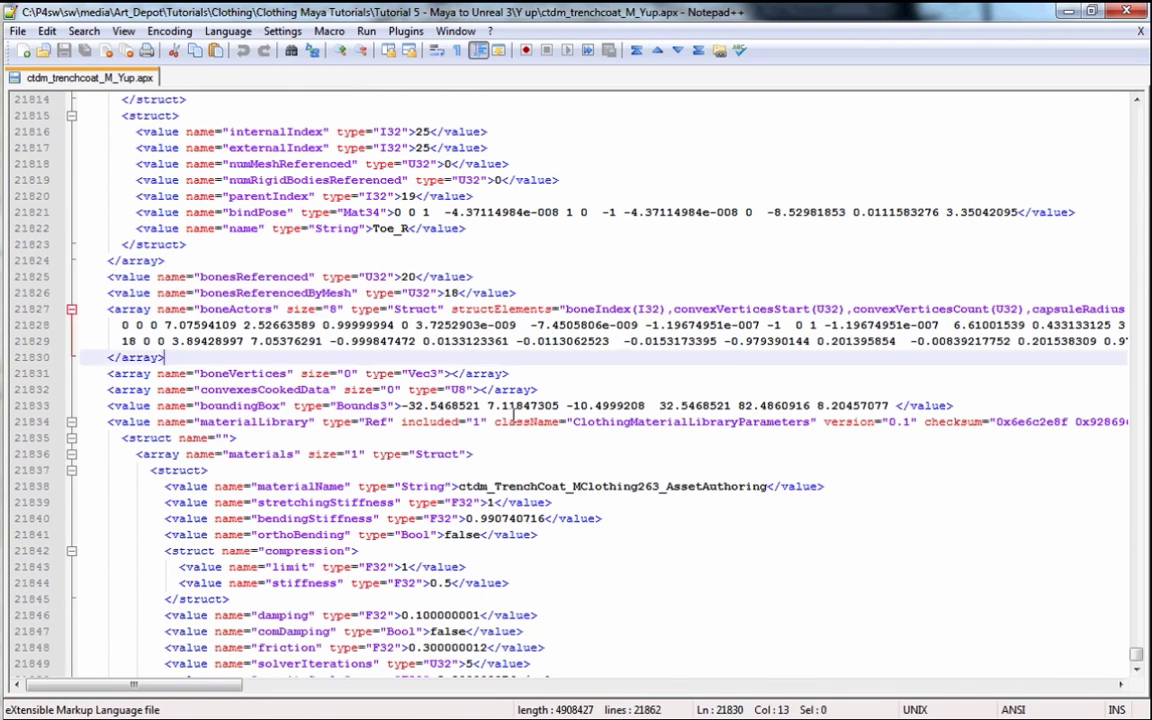
{"action": "scroll", "coordinate": [513, 410], "scroll_direction": "up", "scroll_amount": 1}
{"action": "scroll", "coordinate": [513, 410], "scroll_direction": "down", "scroll_amount": 1}
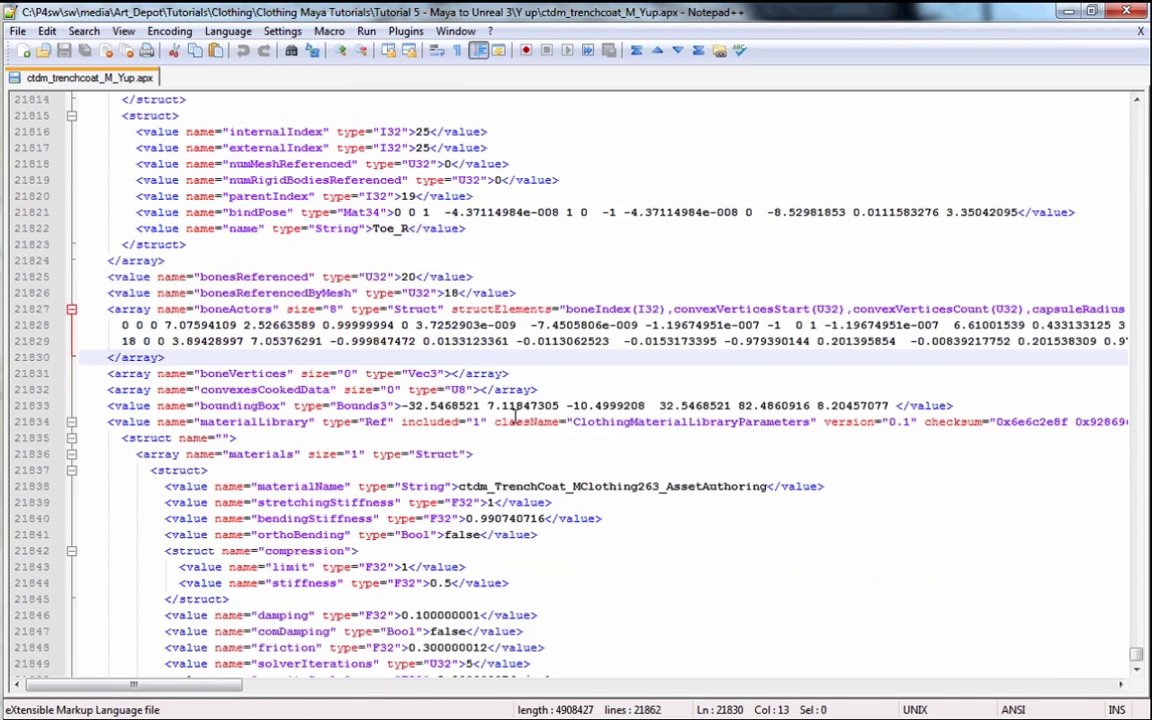
{"action": "left_click", "coordinate": [1140, 15]}
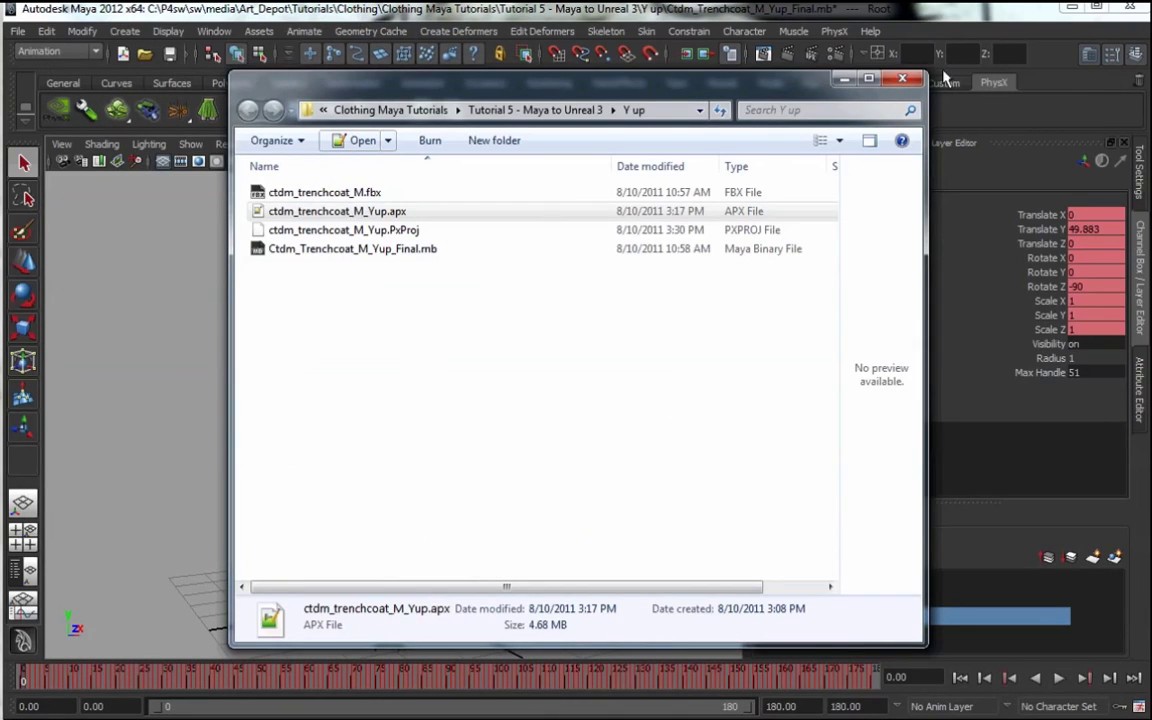
{"action": "left_click", "coordinate": [893, 86]}
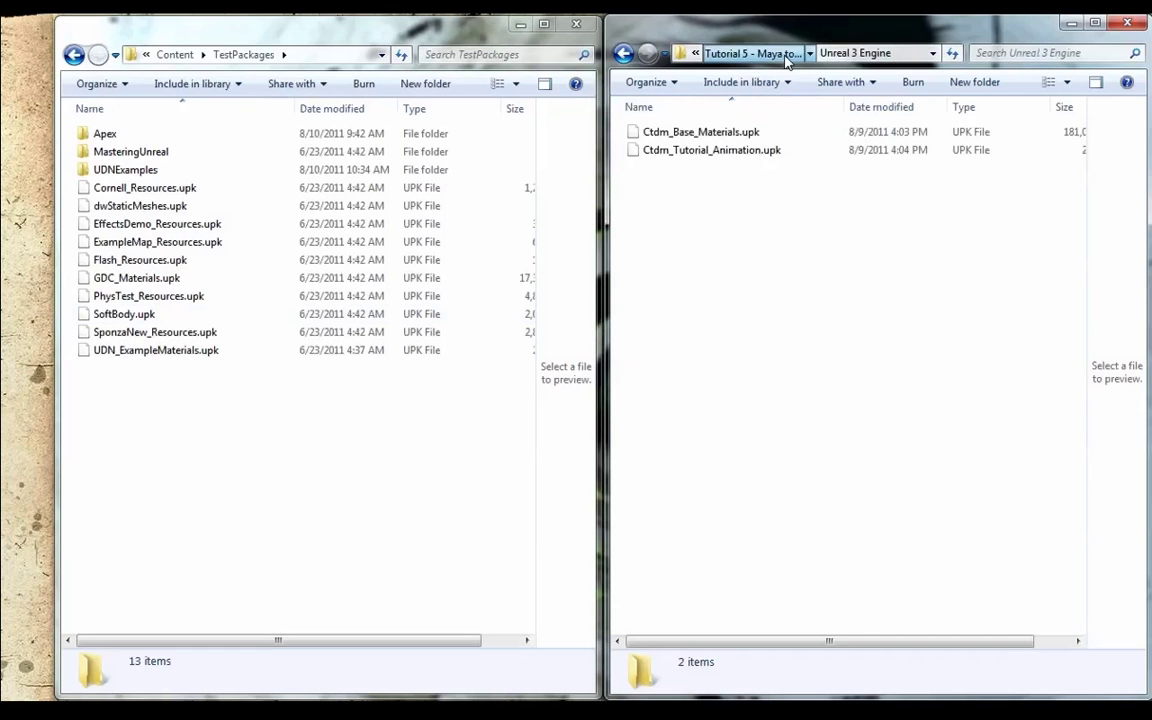
- Open the tutorial's Unreal 3 Engine folder and point out the Ctdm_Base_Materials.upk and Ctdm_Tutorial_Animation.upk packages
{"action": "left_click", "coordinate": [787, 62]}
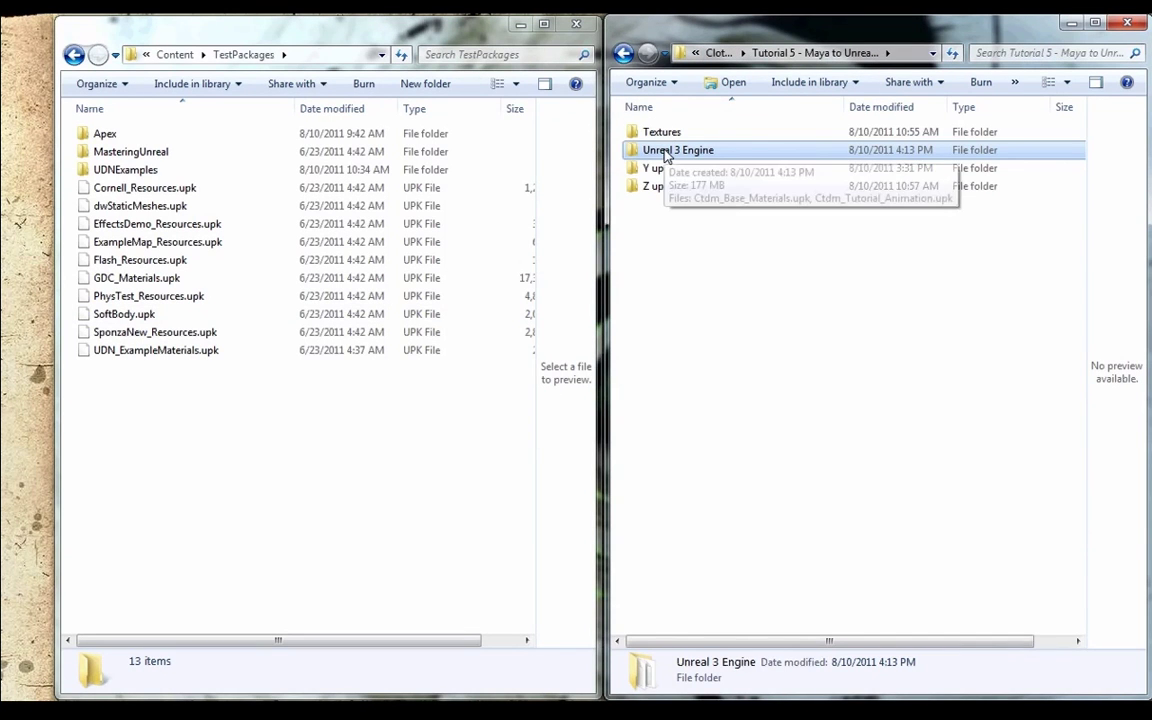
{"action": "double_click", "coordinate": [666, 156]}
{"action": "left_click", "coordinate": [681, 132]}
{"action": "left_click", "coordinate": [693, 155]}
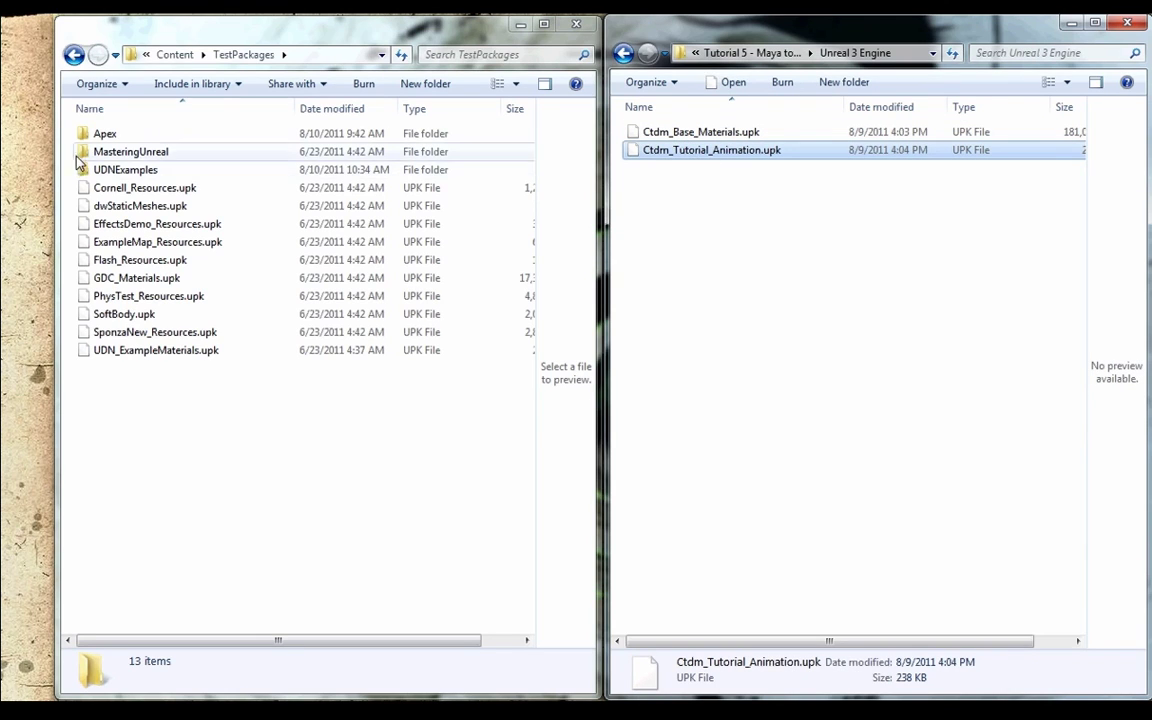
- Open the Clothing folder inside the TestPackages Apex folder to check it for the two tutorial packages
{"action": "left_click", "coordinate": [102, 137]}
{"action": "double_click", "coordinate": [102, 137]}
{"action": "double_click", "coordinate": [110, 135]}
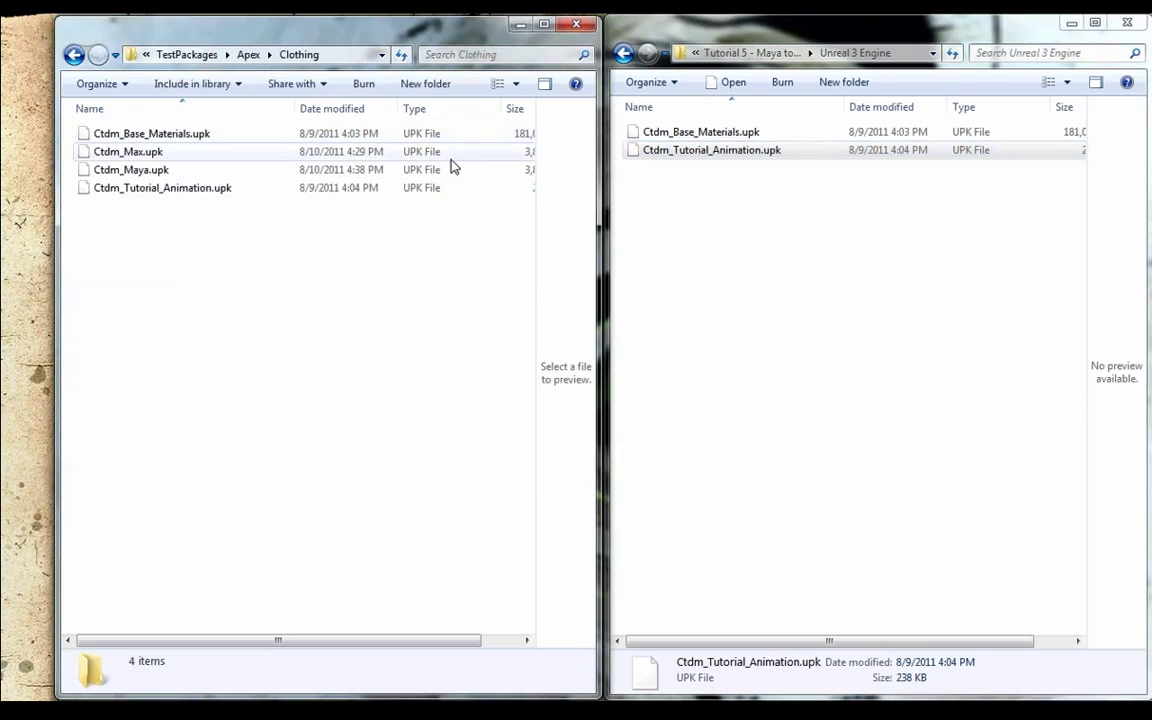
{"action": "left_click_drag", "start_coordinate": [738, 193], "coordinate": [177, 258]}
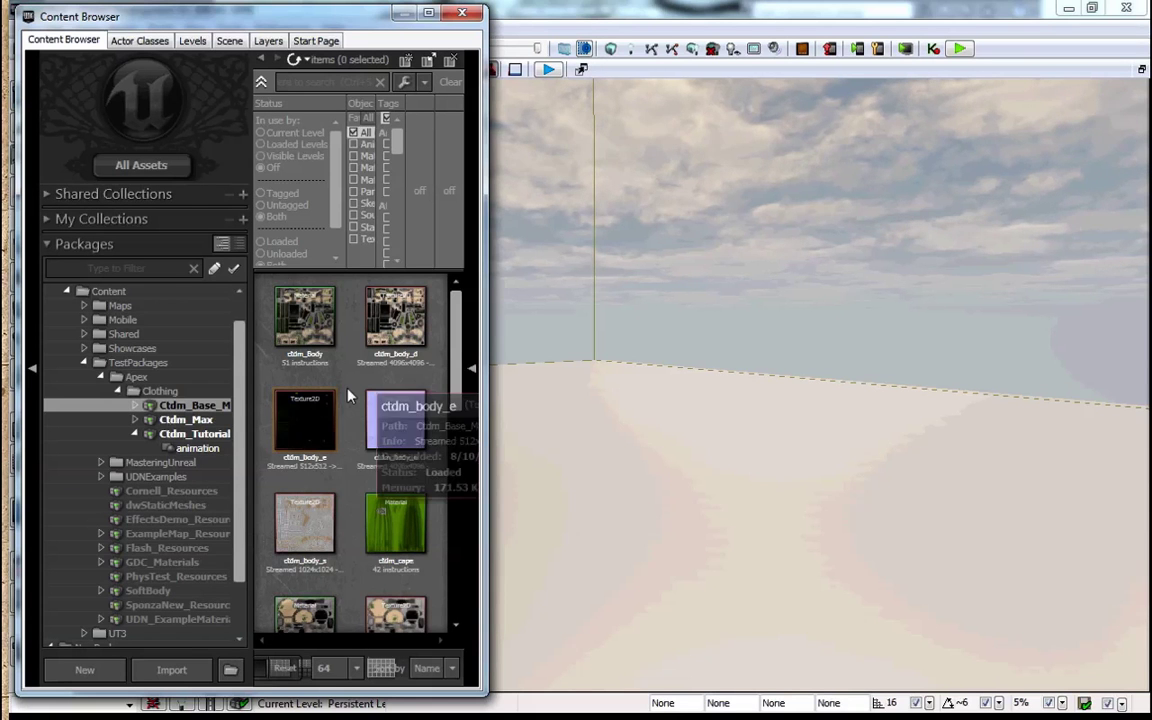
- In the Unreal editor's Content Browser, start importing ctdm_trenchcoat_M.fbx and ctdm_trenchcoat_M_Yup.apx from the Y up folder
{"action": "right_click", "coordinate": [352, 390]}
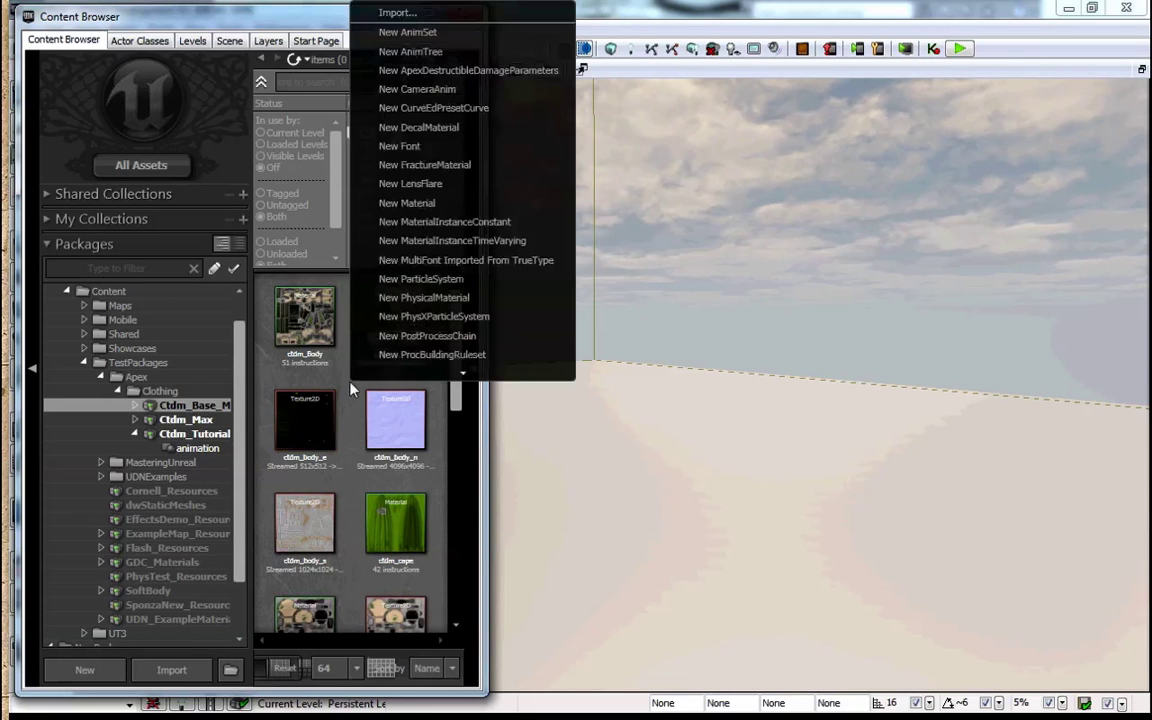
{"action": "left_click", "coordinate": [407, 14]}
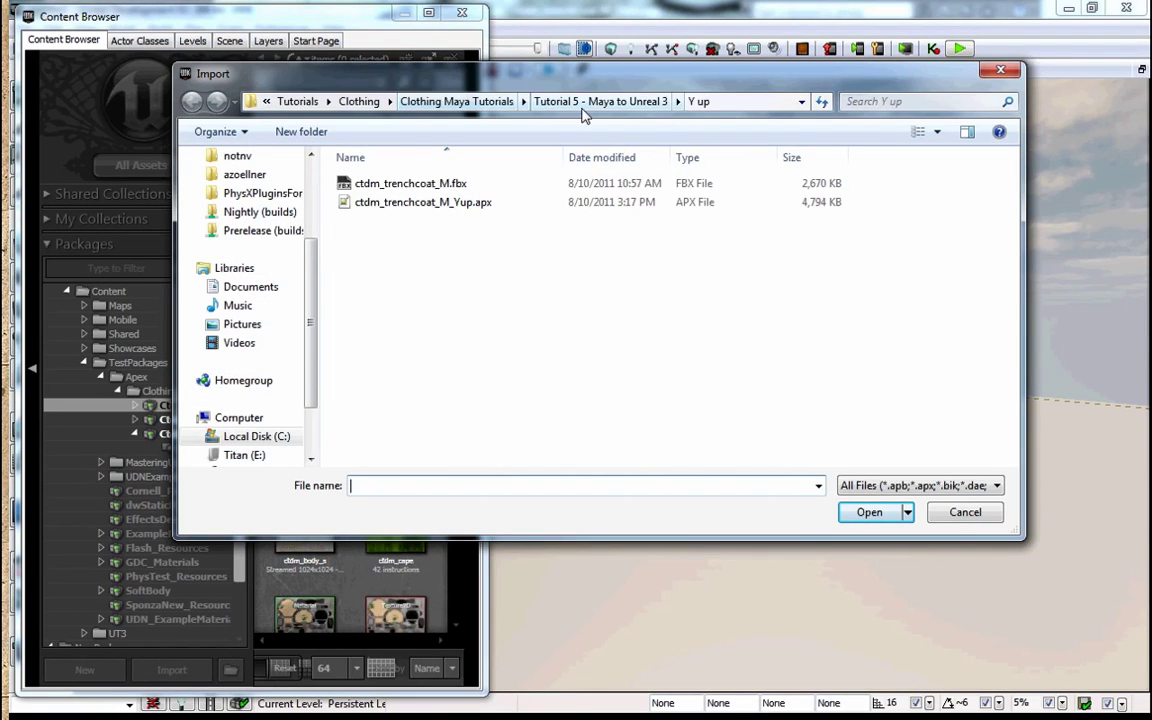
{"action": "left_click", "coordinate": [450, 187]}
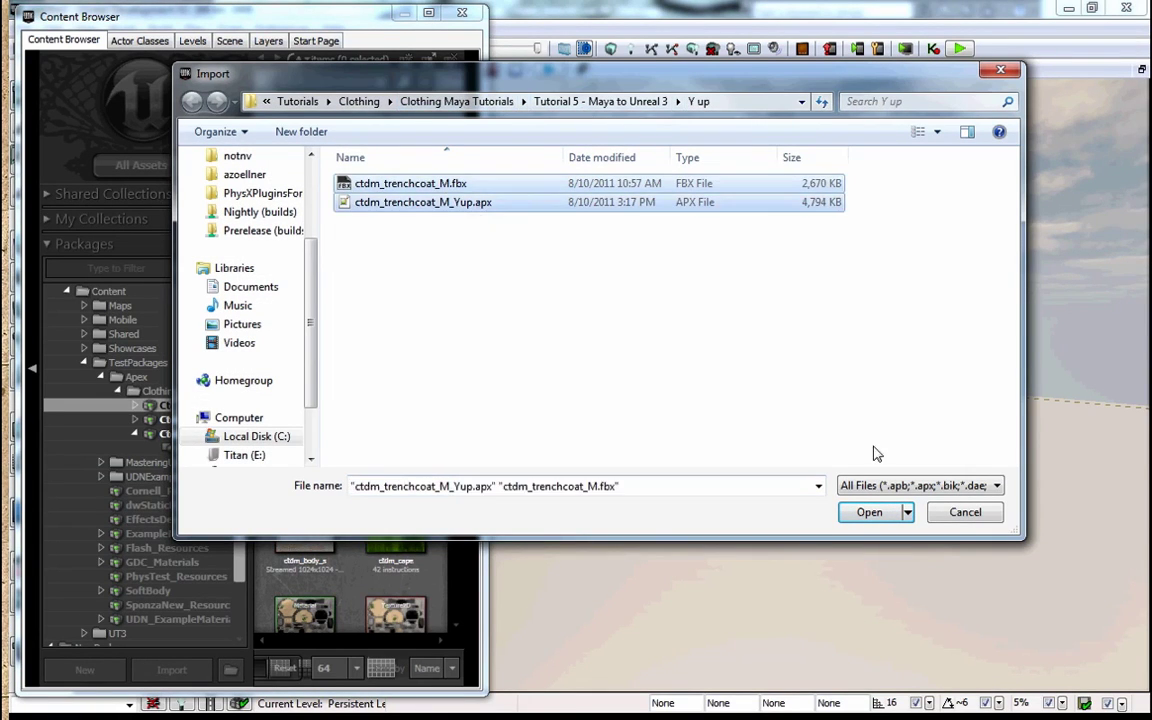
{"action": "left_click", "coordinate": [867, 511]}
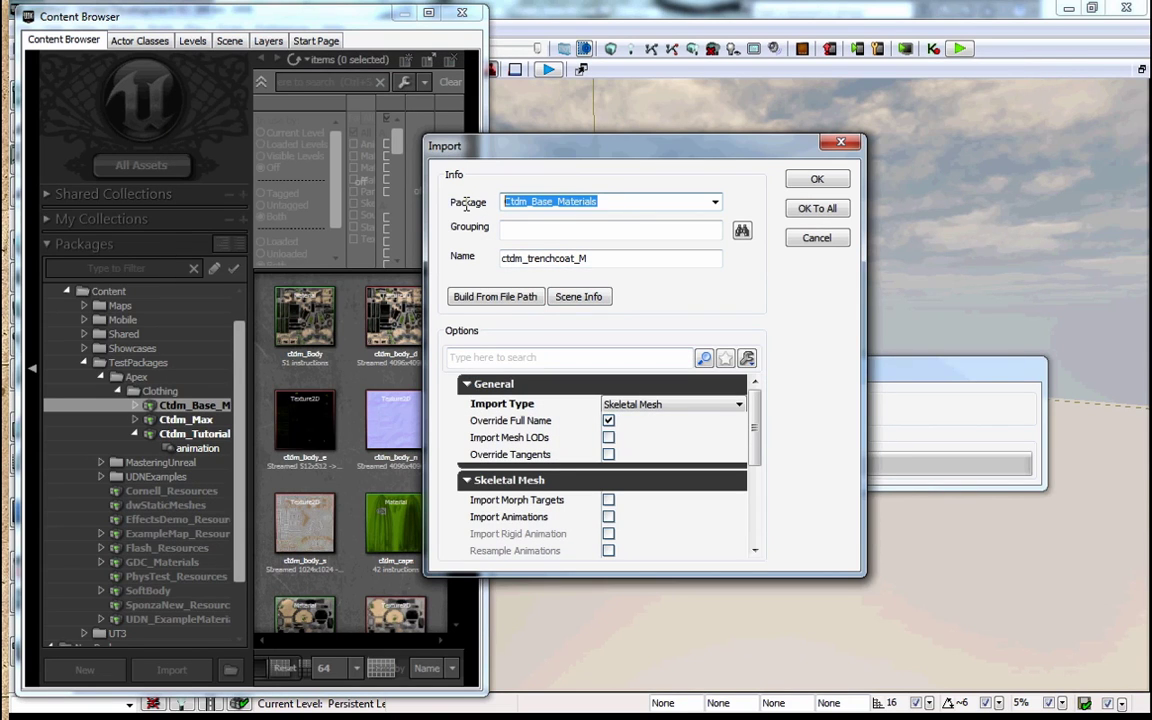
- Import the trench coat FBX as a skeletal mesh into package Ctdm_Maya with the grouping Mesh
{"action": "type", "text": "Ctdm_Maya"}
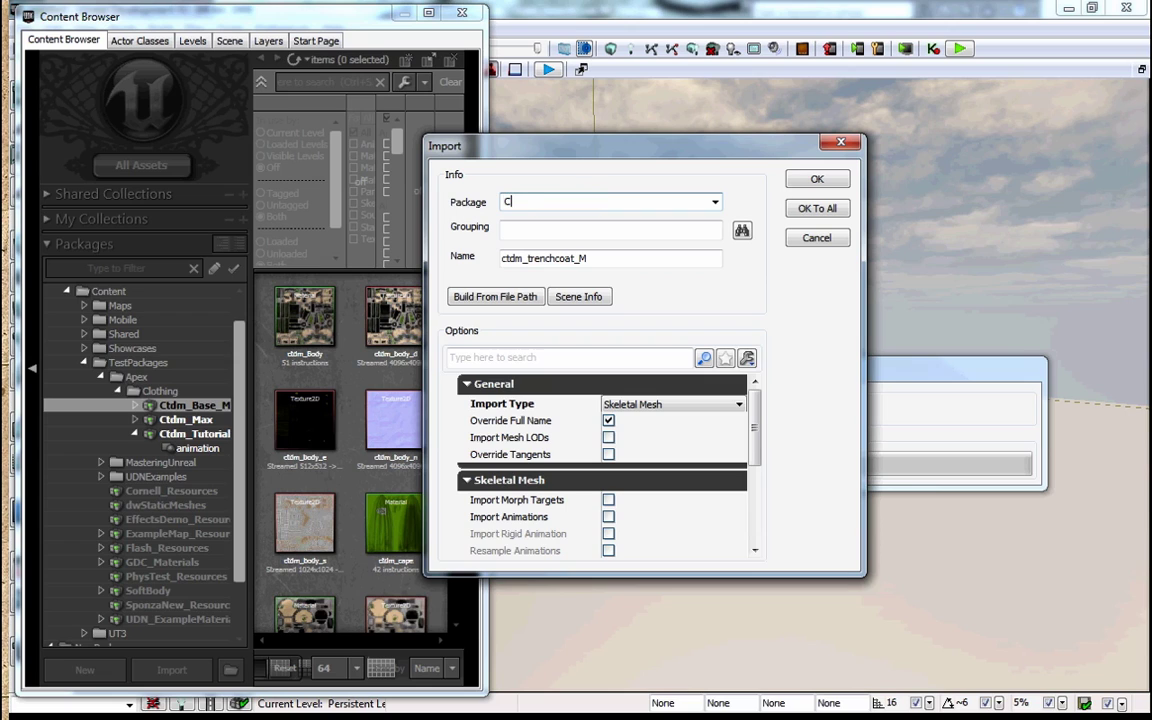
{"action": "left_click", "coordinate": [536, 229]}
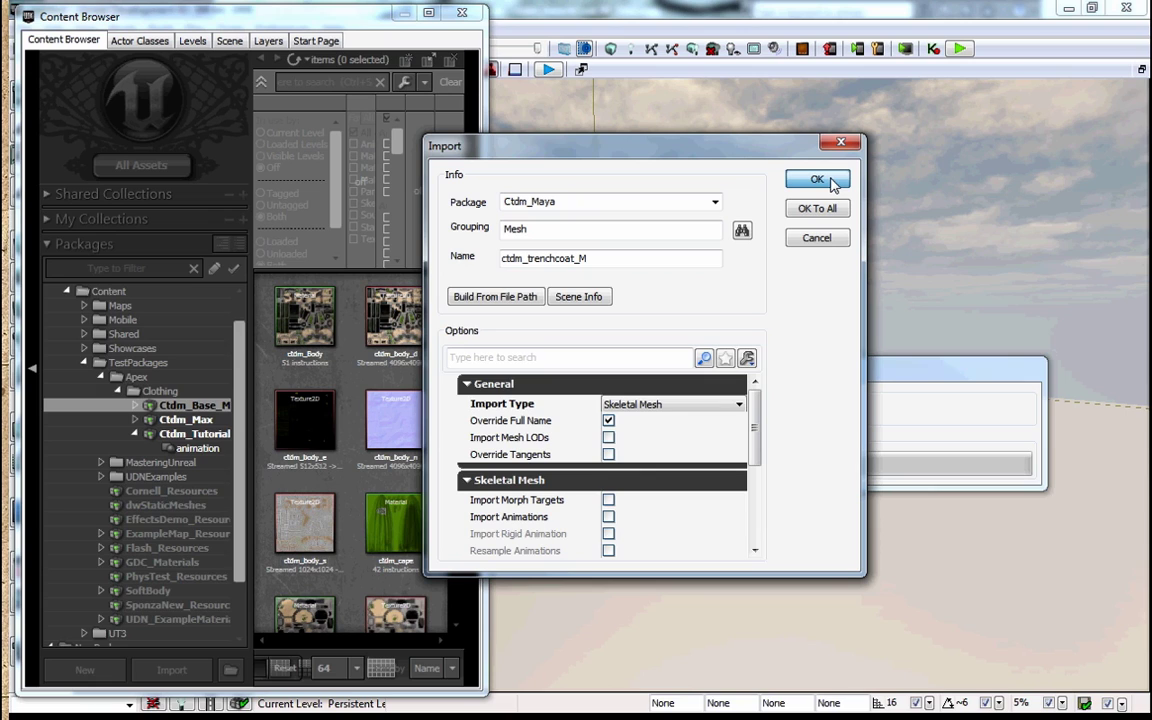
{"action": "left_click", "coordinate": [831, 183]}
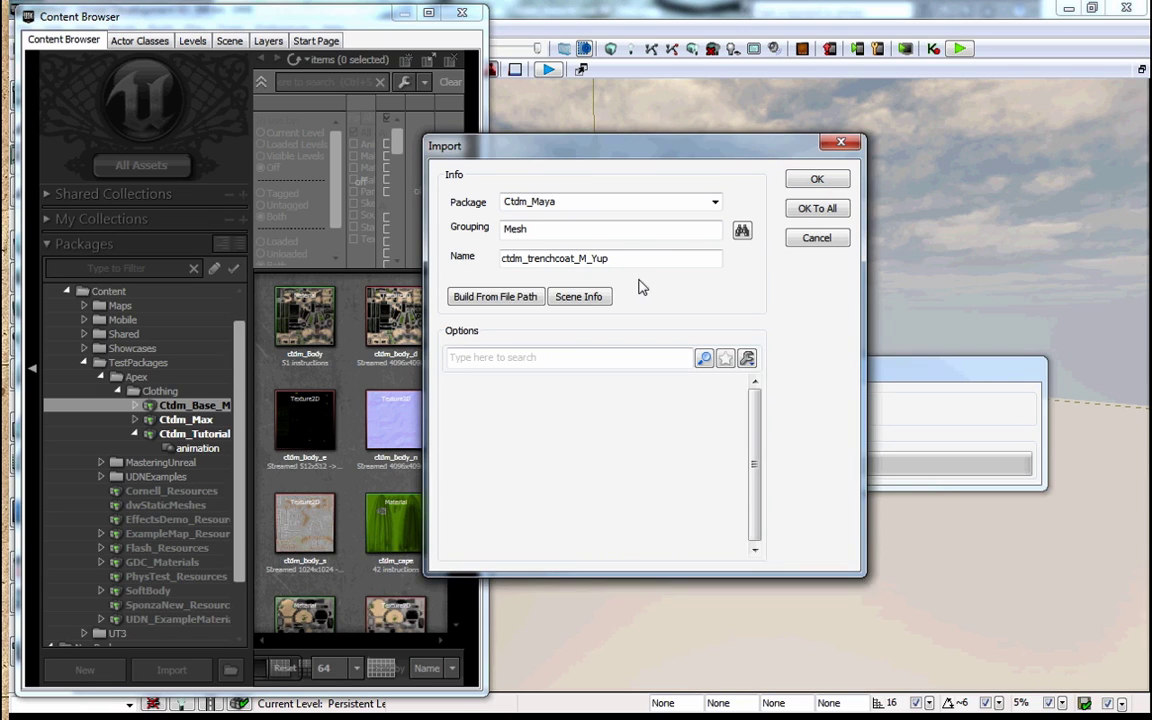
- Import the APX clothing asset under the name ctdm_trenchcoat_M_Clothing with the grouping Apex
{"action": "left_click_drag", "start_coordinate": [629, 259], "coordinate": [595, 273]}
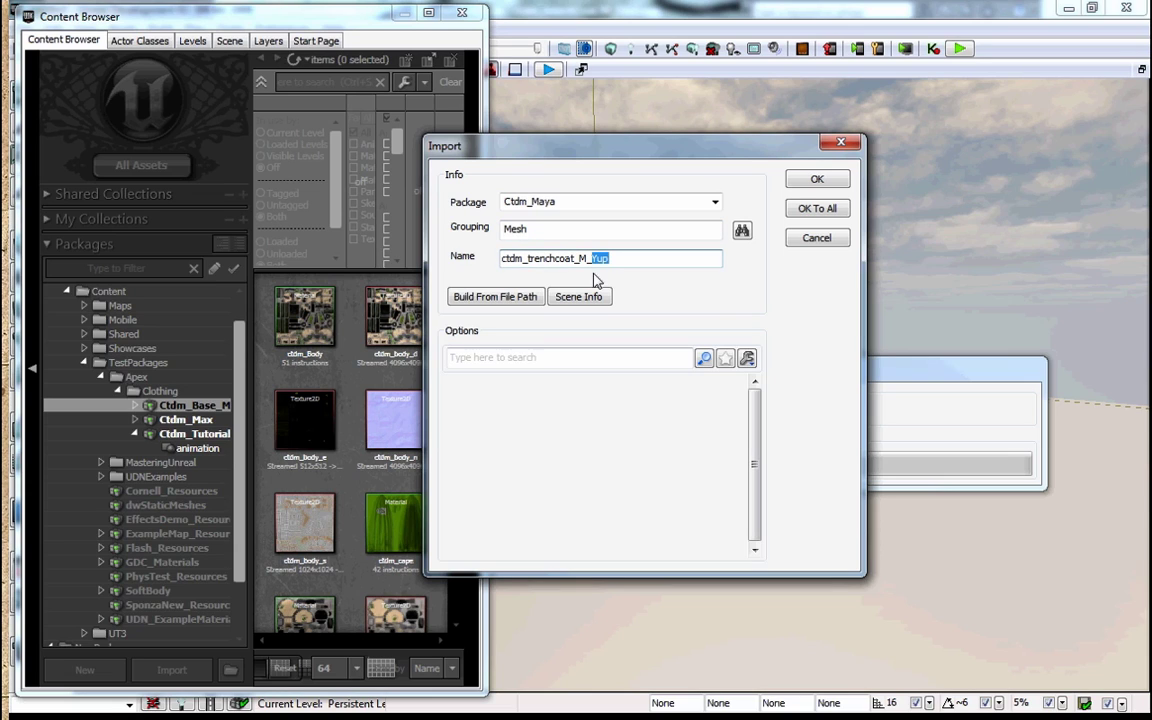
{"action": "type", "text": "Clothing"}
{"action": "left_click_drag", "start_coordinate": [537, 234], "coordinate": [451, 232]}
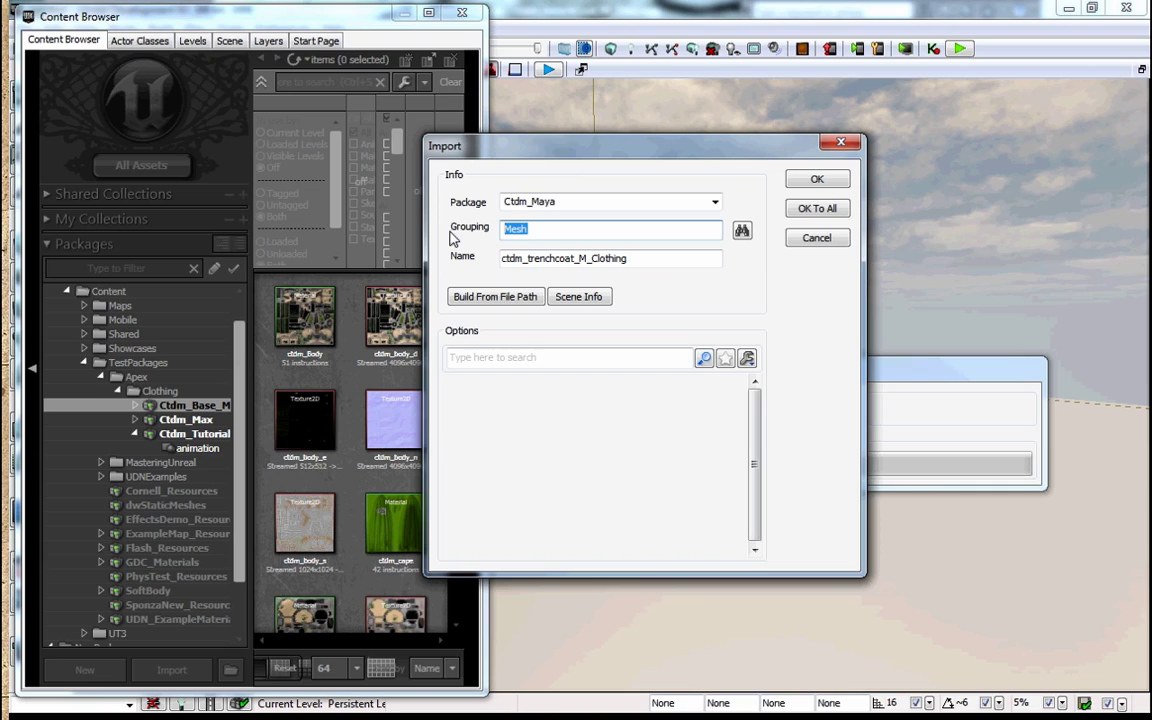
{"action": "type", "text": "Apex"}
{"action": "left_click", "coordinate": [817, 180]}
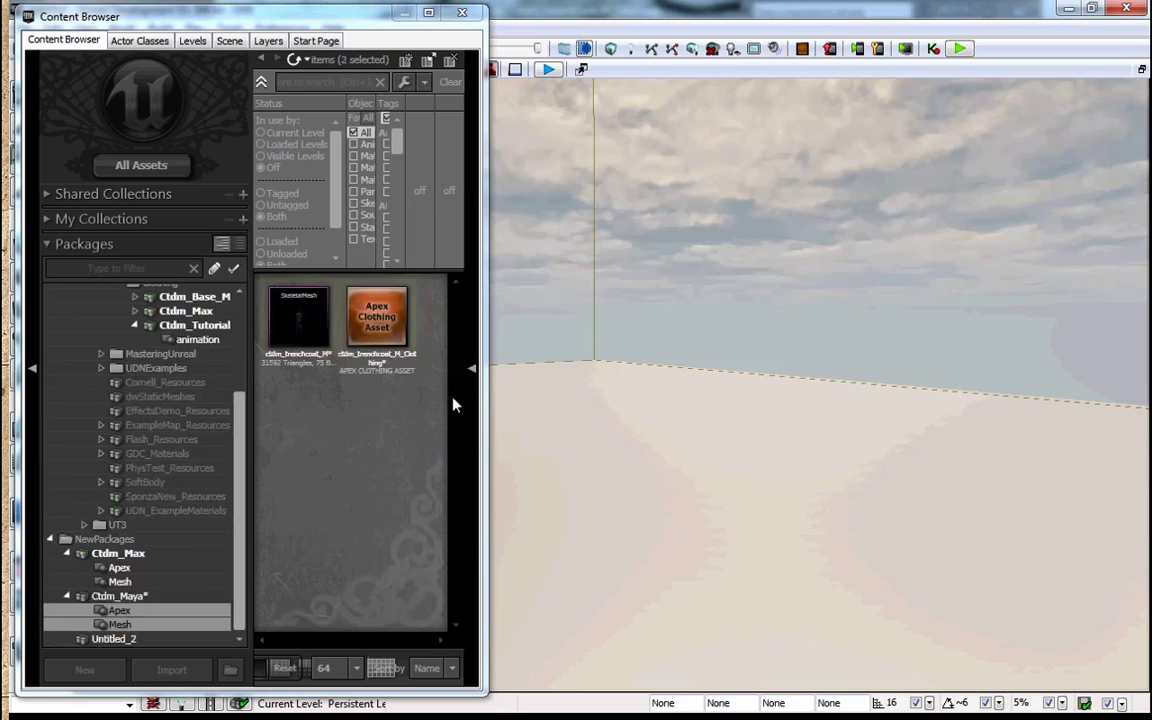
- Save the Ctdm_Maya package as Ctdm_Maya.upk in the Clothing folder under TestPackages and Apex
{"action": "left_click", "coordinate": [128, 598]}
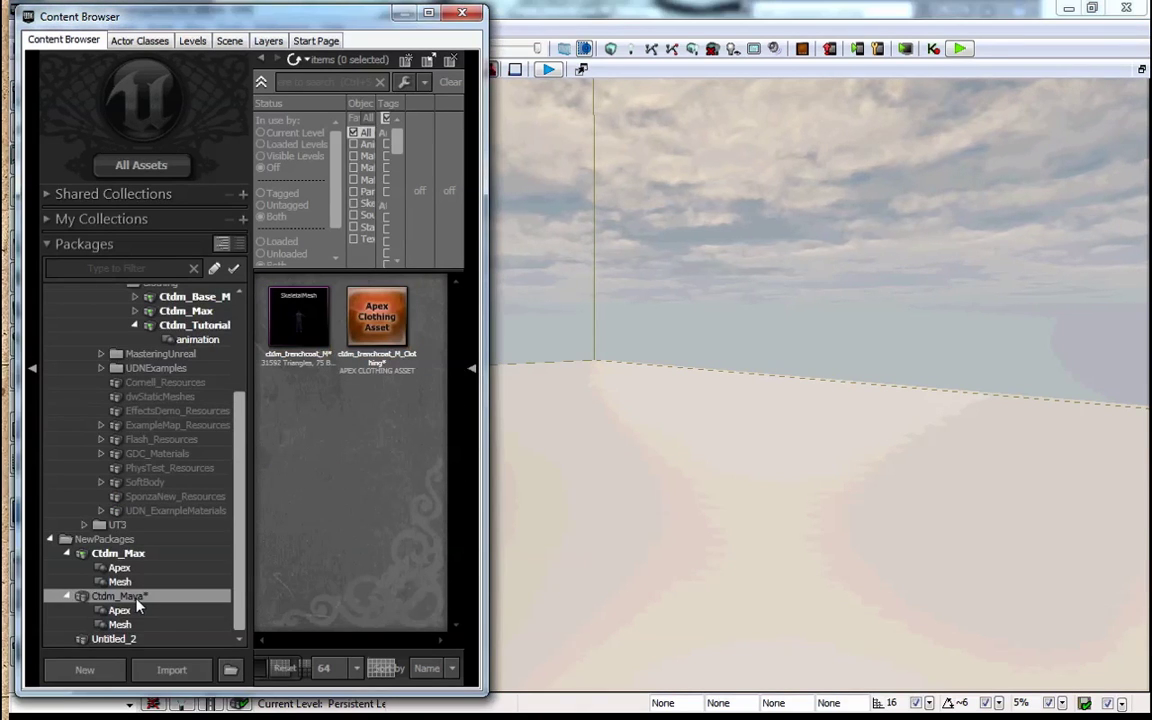
{"action": "right_click", "coordinate": [143, 603]}
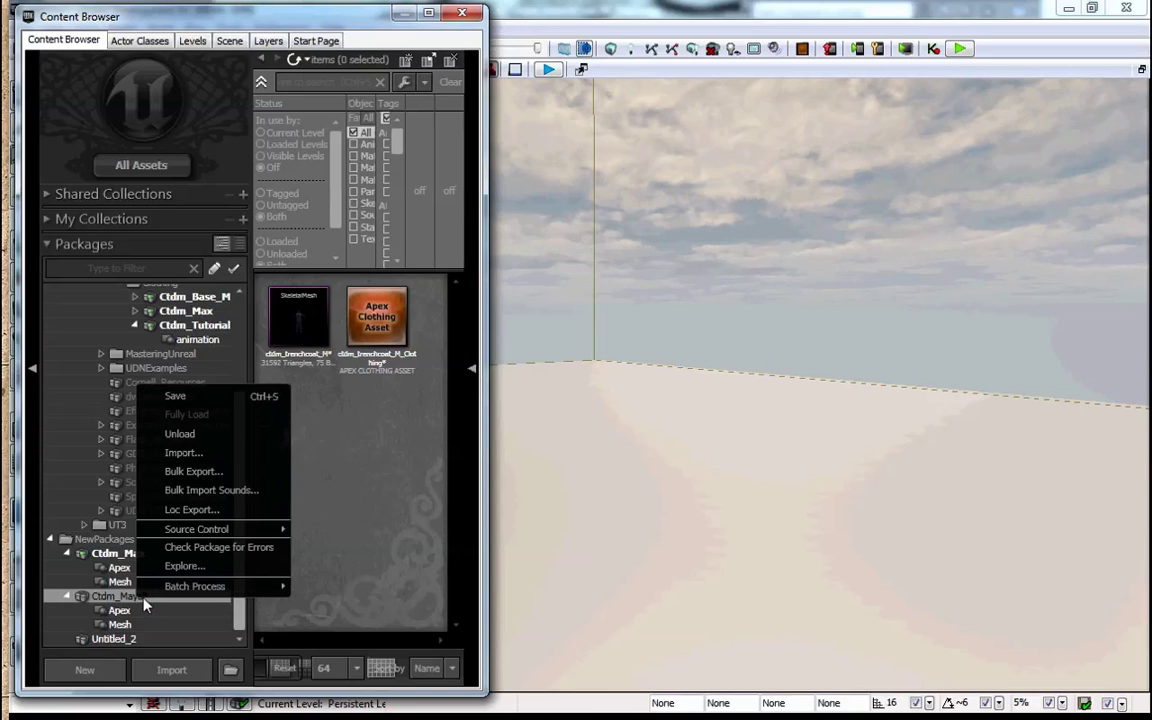
{"action": "left_click", "coordinate": [178, 397]}
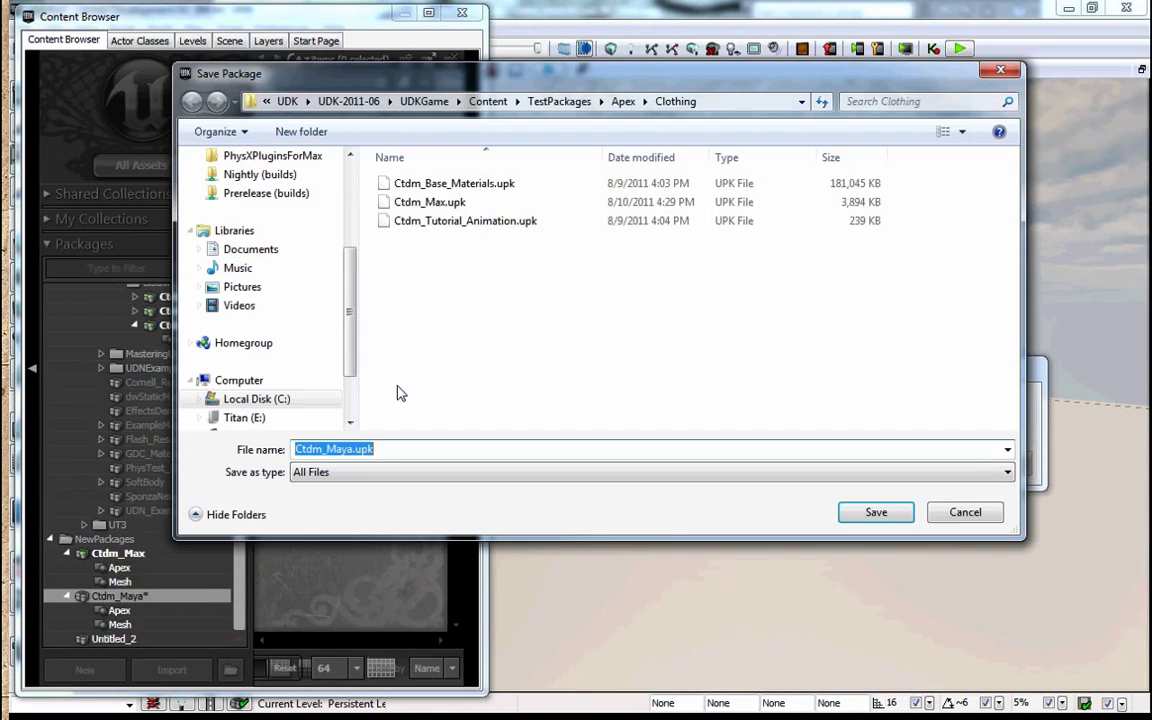
{"action": "left_click", "coordinate": [410, 202]}
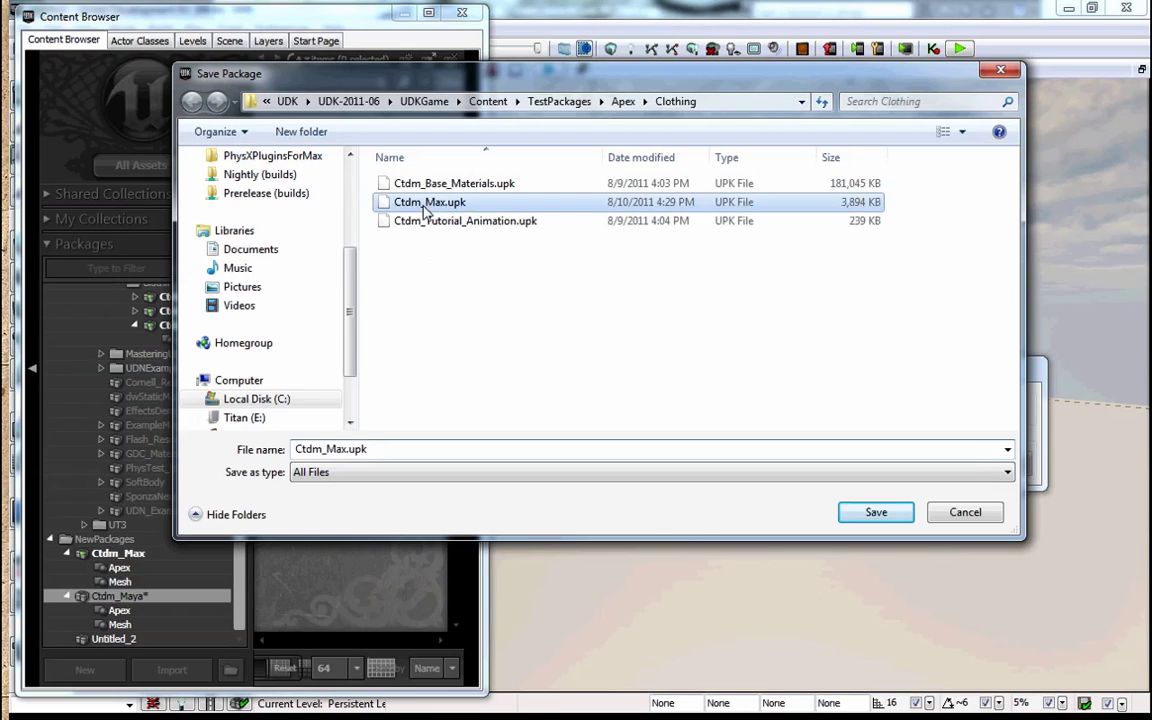
{"action": "left_click", "coordinate": [346, 449]}
{"action": "left_click", "coordinate": [346, 449]}
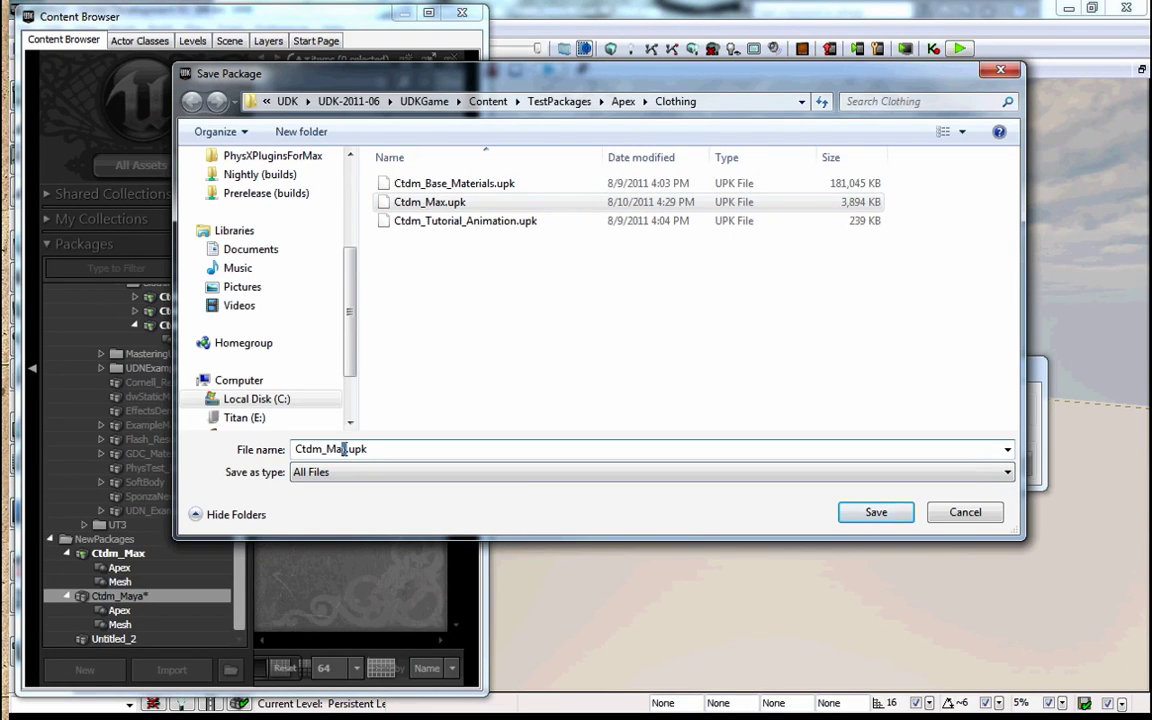
{"action": "key", "text": "BackSpace"}
{"action": "type", "text": "ya"}
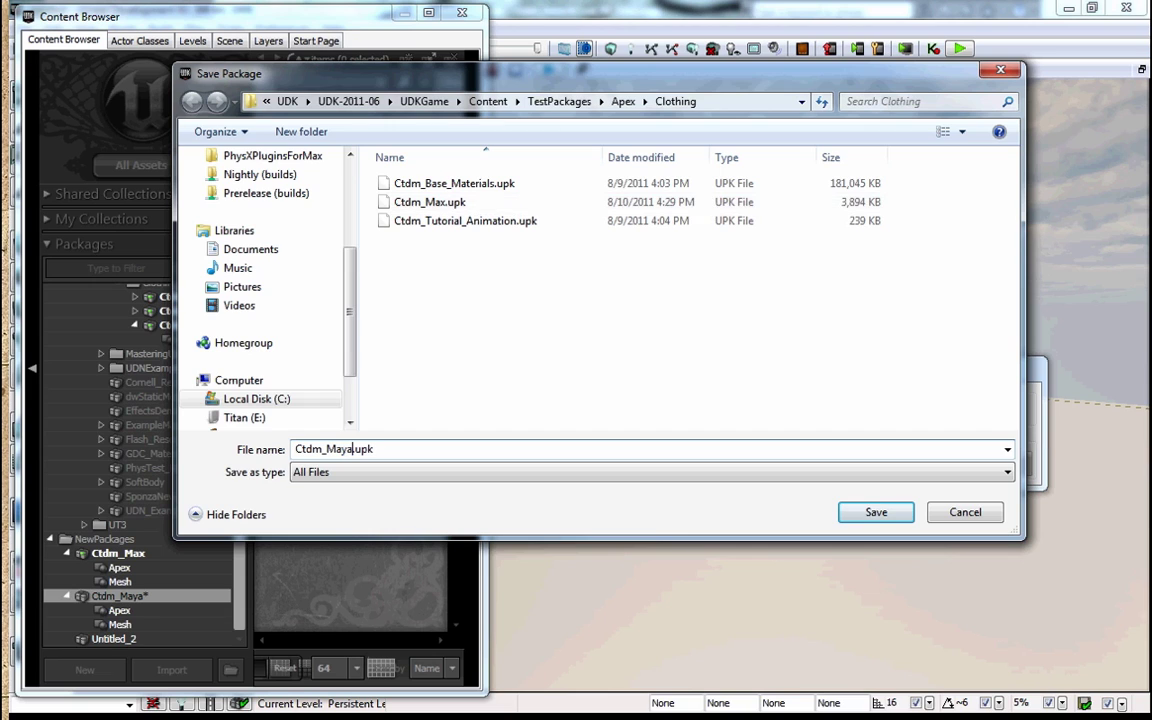
{"action": "left_click", "coordinate": [876, 520]}
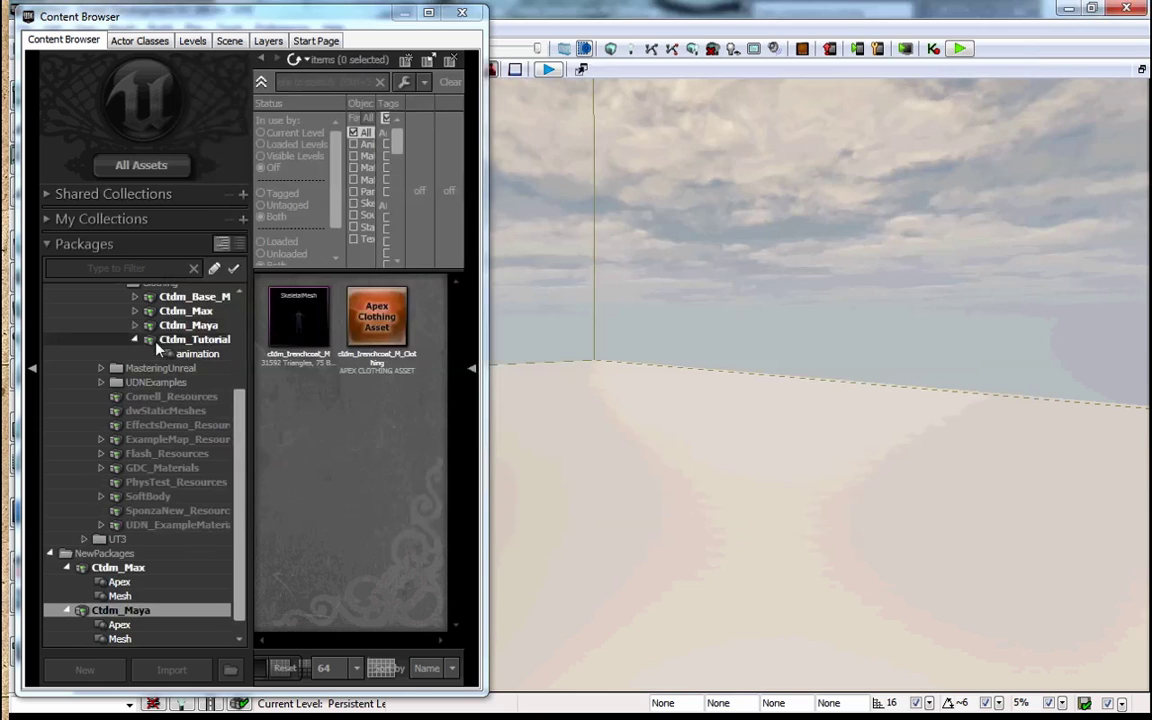
- Open the ctdm_trenchcoat_M skeletal mesh from the saved Ctdm_Maya package in the AnimSet Editor
{"action": "left_click", "coordinate": [152, 328]}
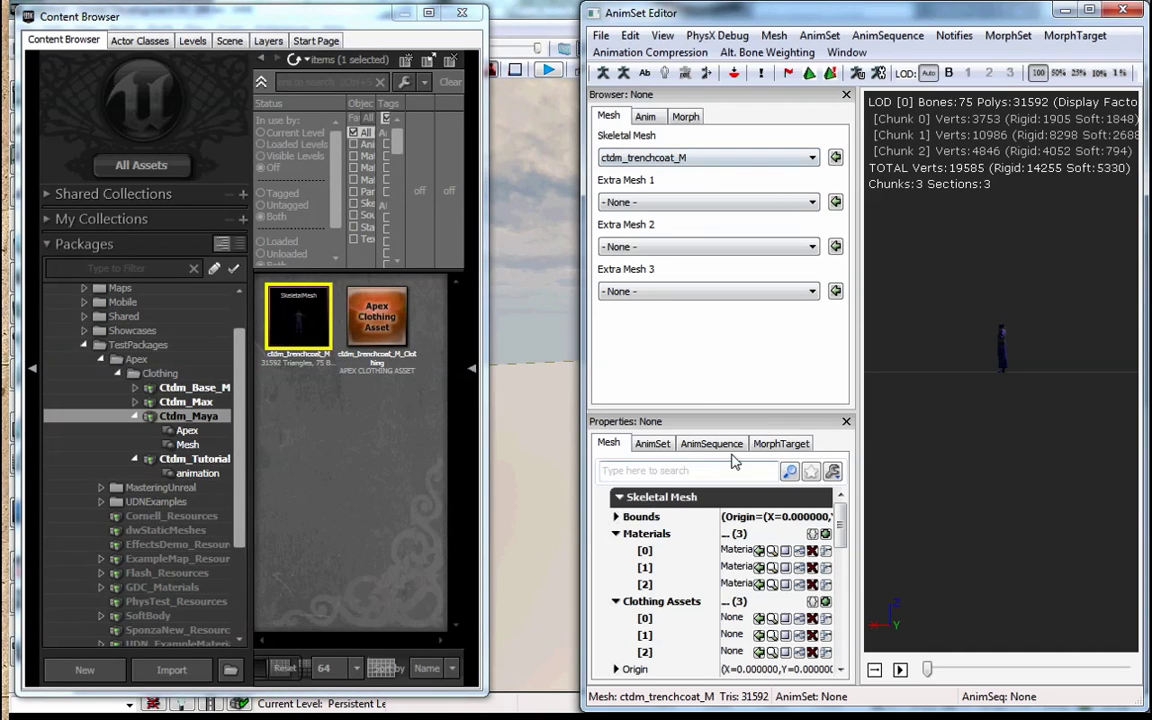
- Enlarge the mesh properties area and widen the AnimSet Editor, with the whole trench coat character framed in the preview
{"action": "left_click_drag", "start_coordinate": [718, 338], "coordinate": [701, 167]}
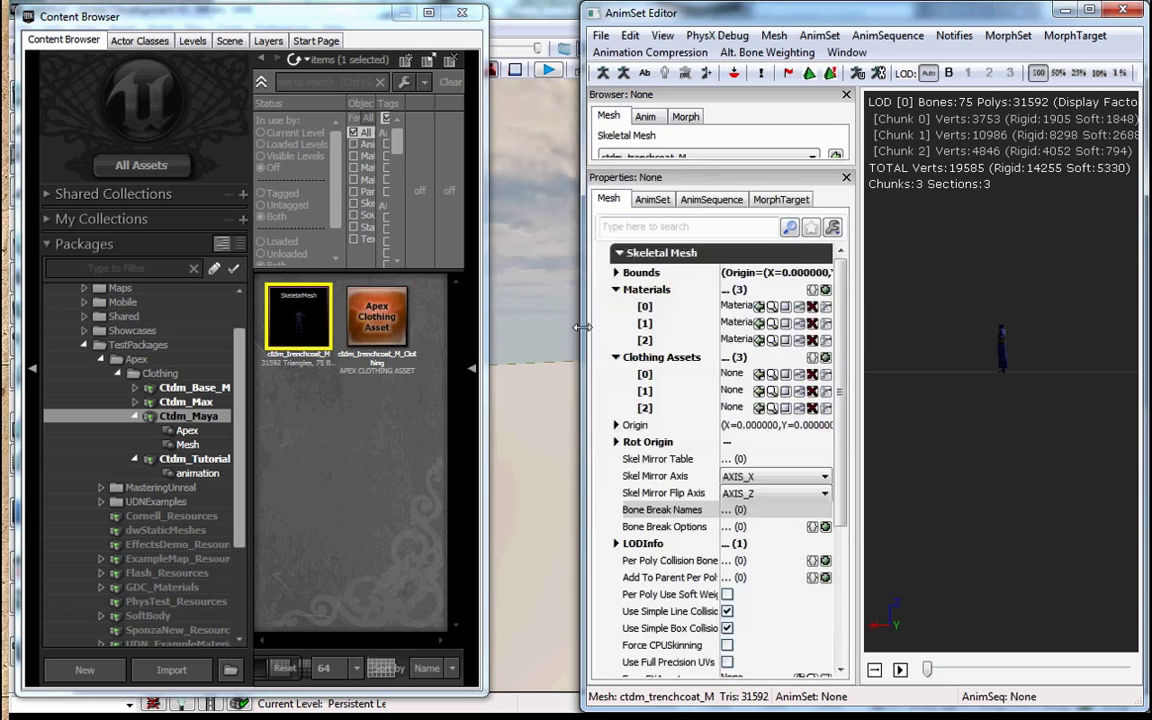
{"action": "left_click_drag", "start_coordinate": [582, 327], "coordinate": [467, 326]}
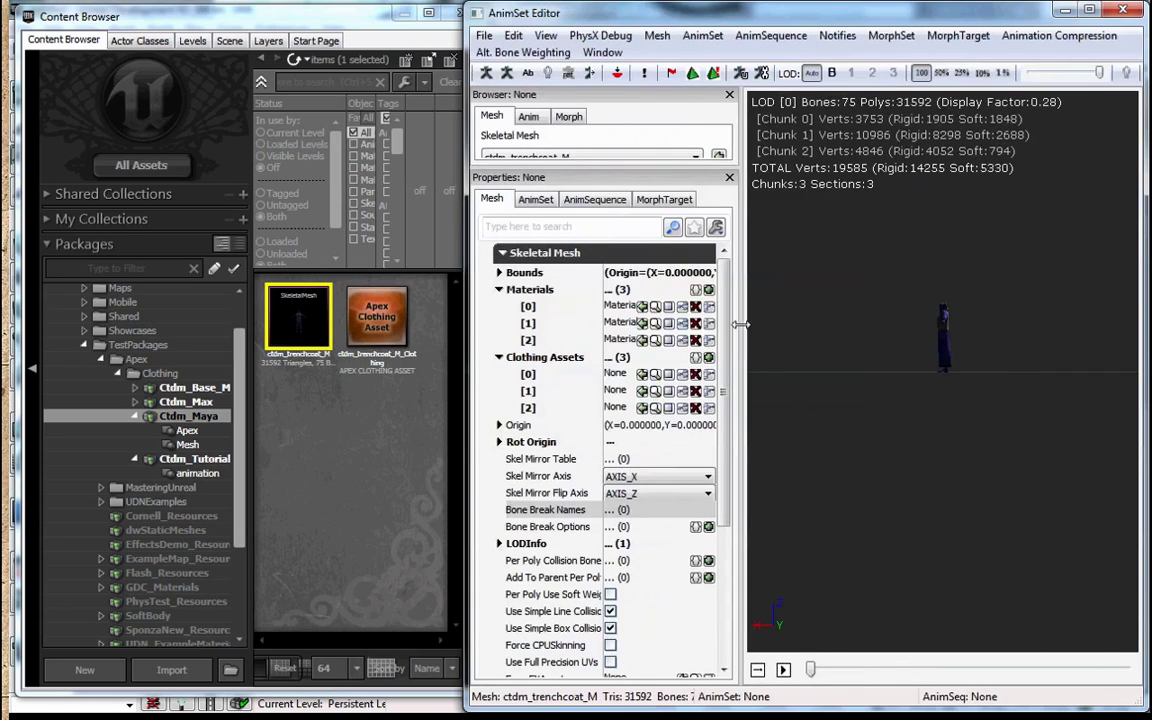
{"action": "left_click_drag", "start_coordinate": [741, 325], "coordinate": [773, 325]}
{"action": "right_click_drag", "start_coordinate": [972, 393], "coordinate": [945, 289]}
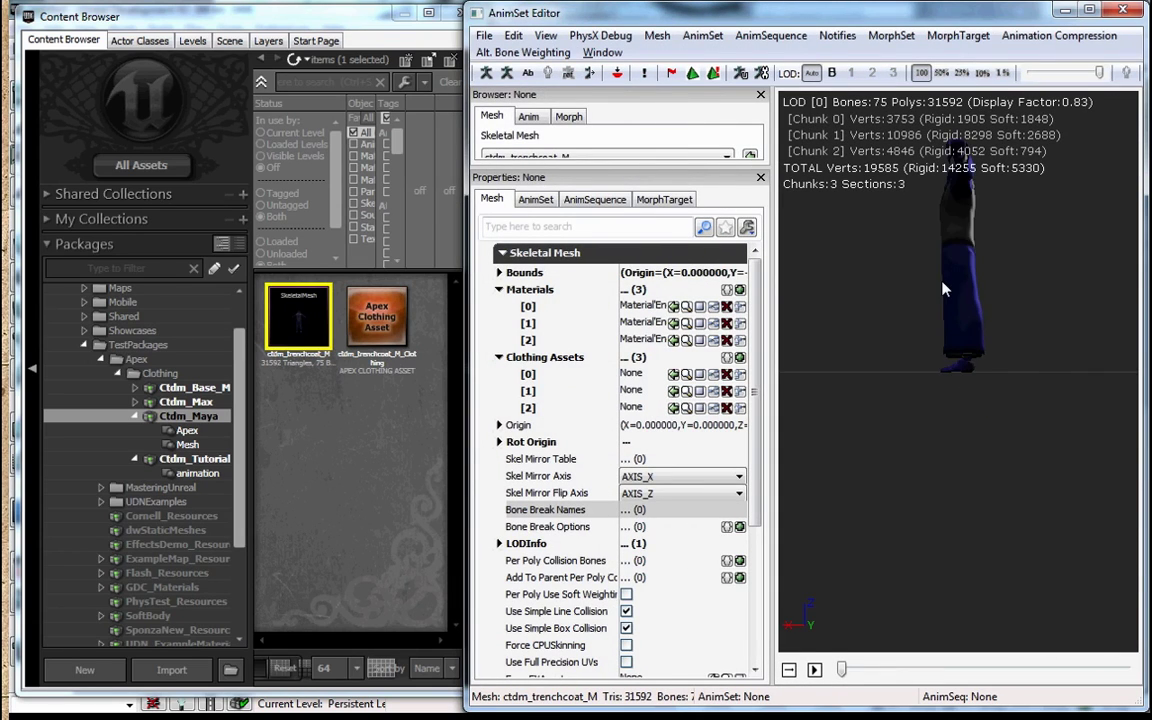
{"action": "mouse_move", "coordinate": [945, 289]}
{"action": "left_mouse_down"}
{"action": "mouse_move", "coordinate": [900, 310]}
{"action": "mouse_move", "coordinate": [940, 320]}
{"action": "mouse_move", "coordinate": [943, 298]}
{"action": "mouse_move", "coordinate": [1010, 328]}
{"action": "mouse_move", "coordinate": [965, 303]}
{"action": "left_mouse_up"}
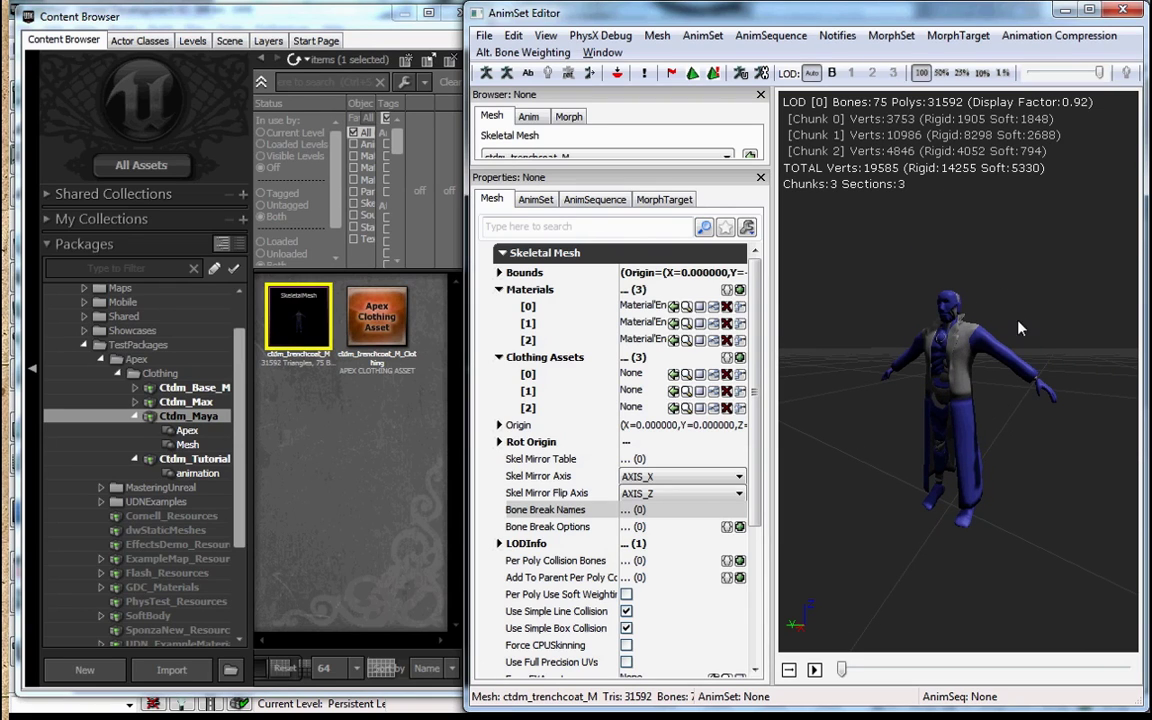
- Assign the ctdm_Body material from the Ctdm_Base_Materials package to material slot [1] of the skeletal mesh, leaving slot [2] cleared
{"action": "double_click", "coordinate": [167, 390]}
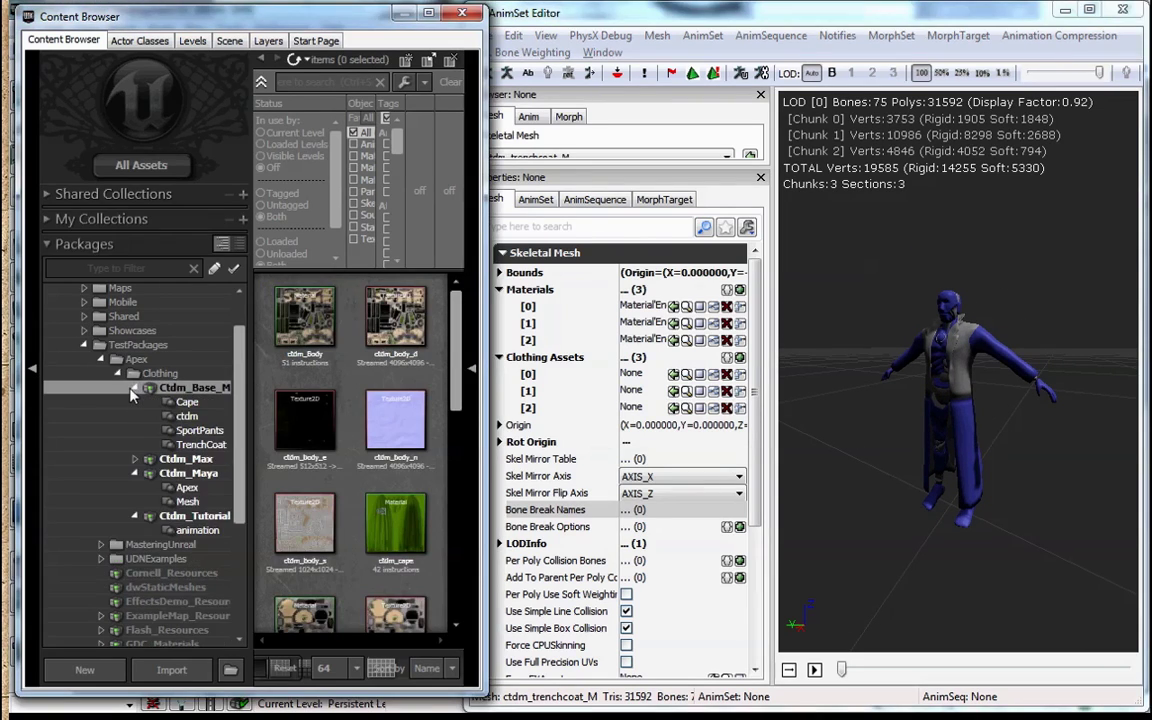
{"action": "left_click", "coordinate": [314, 318]}
{"action": "left_click", "coordinate": [674, 340]}
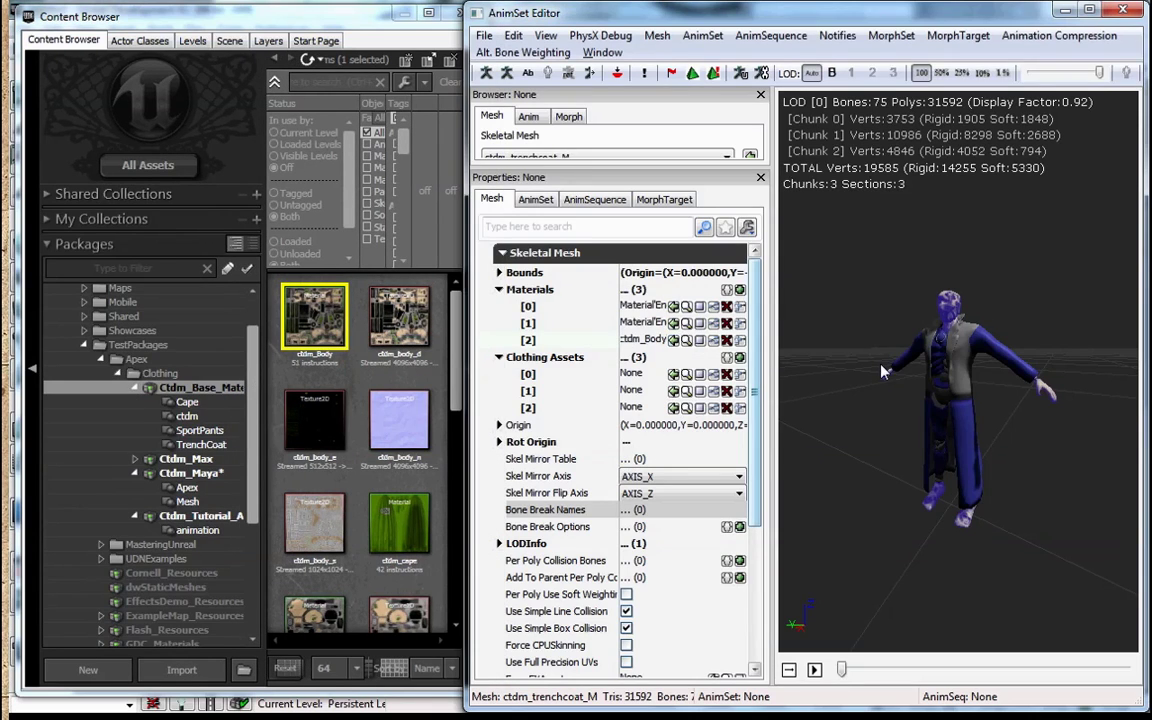
{"action": "left_click", "coordinate": [700, 341]}
{"action": "left_click", "coordinate": [674, 323]}
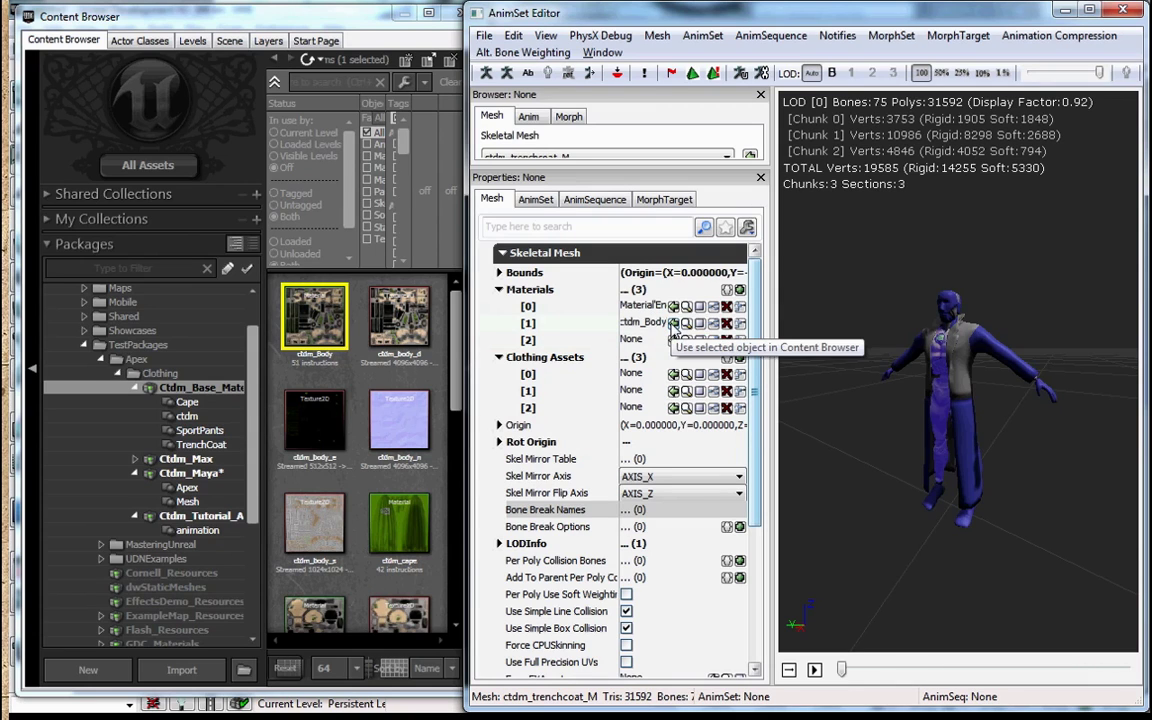
{"action": "mouse_move", "coordinate": [822, 352]}
{"action": "left_mouse_down"}
{"action": "mouse_move", "coordinate": [918, 391]}
{"action": "mouse_move", "coordinate": [895, 393]}
{"action": "left_mouse_up"}
- Assign the ctdm_head_d material from Ctdm_Base_Materials to material slot [2] of the skeletal mesh
{"action": "left_click", "coordinate": [362, 549]}
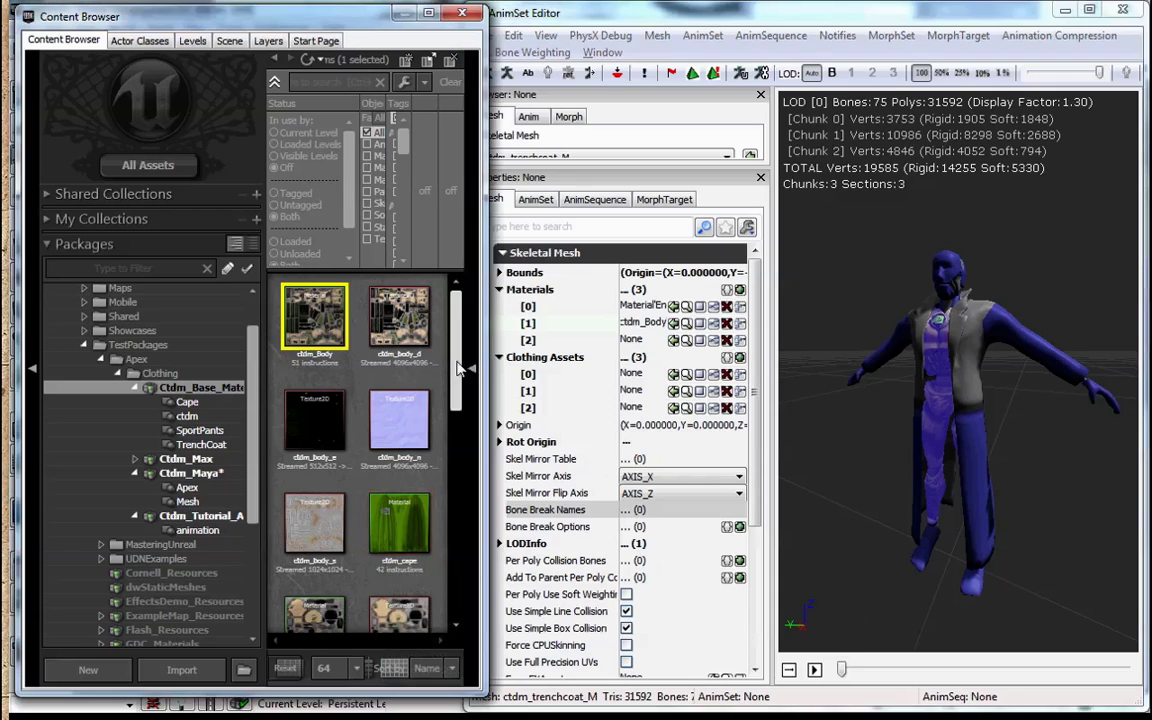
{"action": "scroll", "coordinate": [355, 510], "scroll_direction": "down", "scroll_amount": 3}
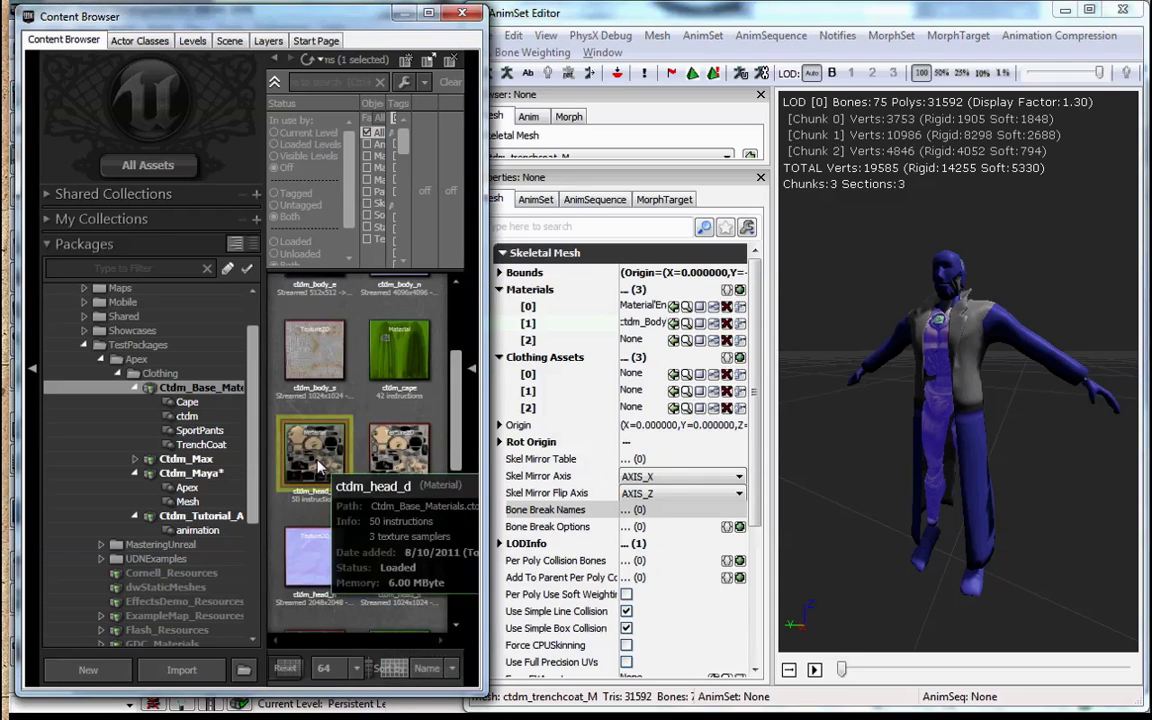
{"action": "left_click", "coordinate": [341, 468]}
{"action": "left_click", "coordinate": [674, 343]}
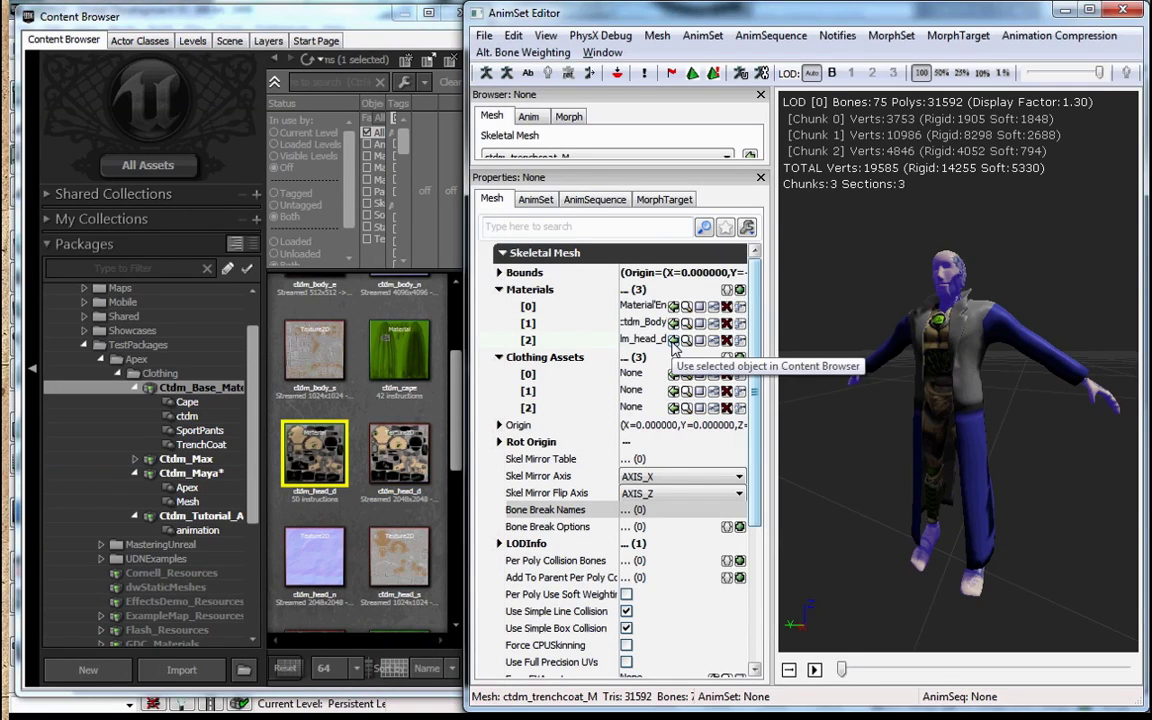
{"action": "left_click", "coordinate": [674, 341]}
- Assign the ctdm_trenchcoat material from the TrenchCoat group to material slot [0] of the skeletal mesh
{"action": "left_click", "coordinate": [196, 445]}
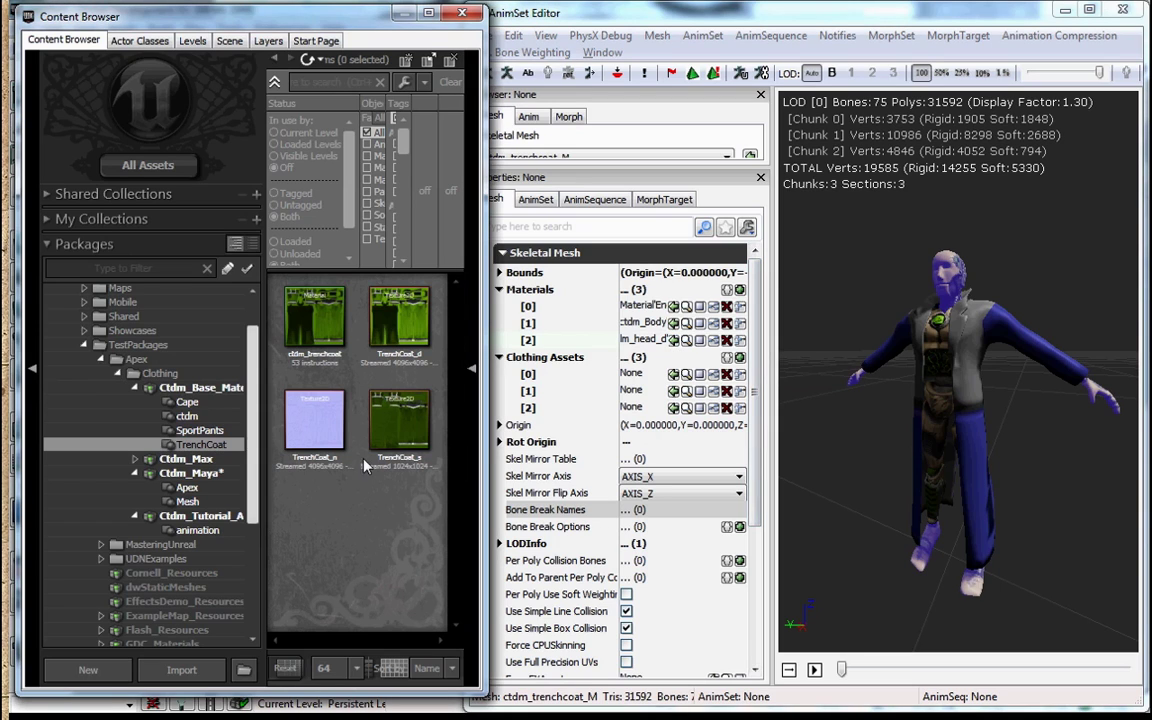
{"action": "left_click", "coordinate": [313, 325]}
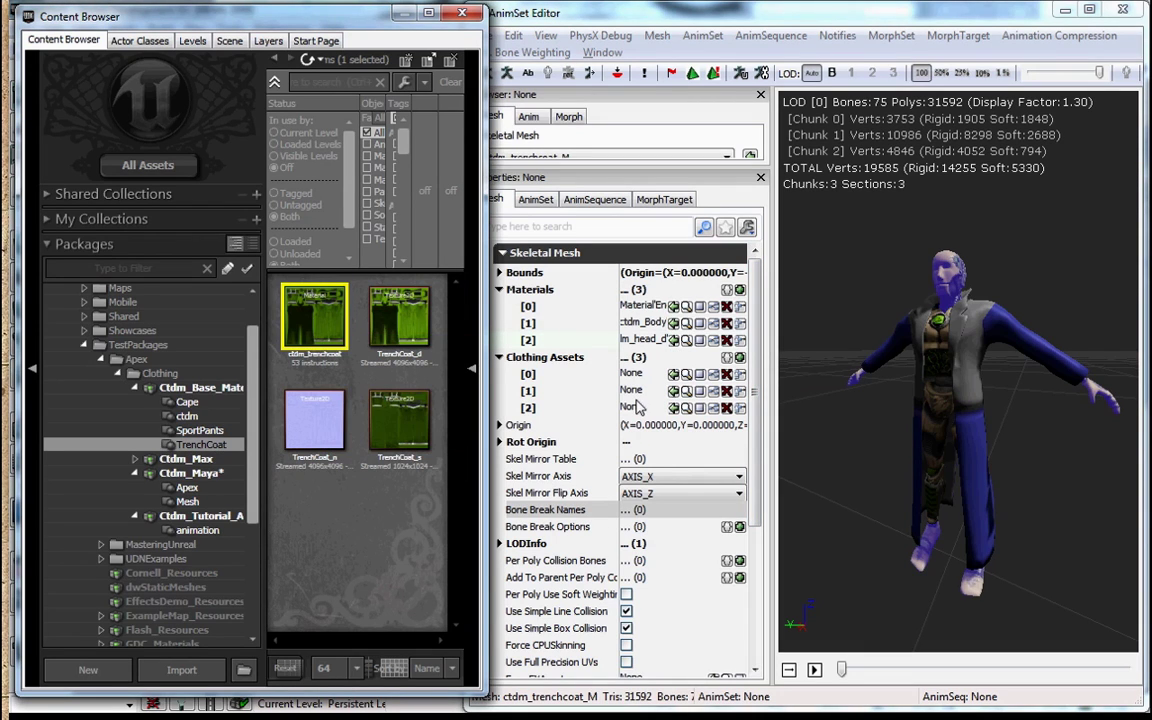
{"action": "left_click", "coordinate": [674, 306]}
{"action": "left_click_drag", "start_coordinate": [883, 345], "coordinate": [858, 356]}
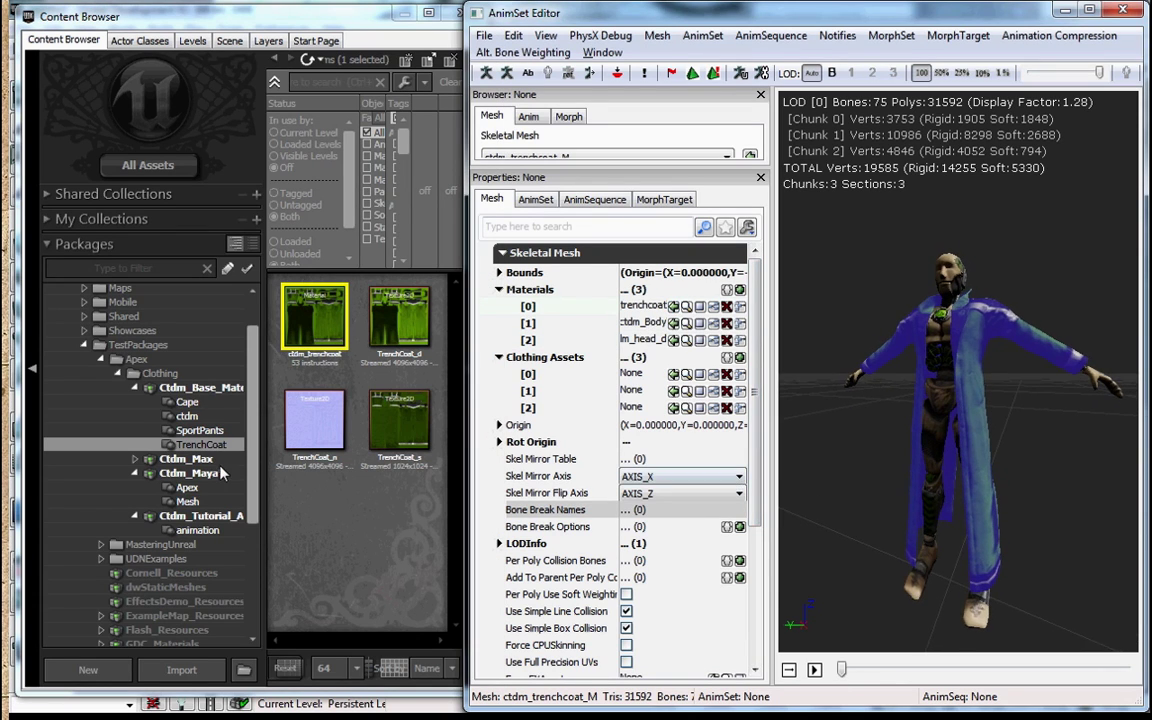
- Set material [0] of the ctdm_trenchcoat_M_Clothing asset to ctdm_trenchcoat from the TrenchCoat group, and close its properties
{"action": "left_click", "coordinate": [192, 488]}
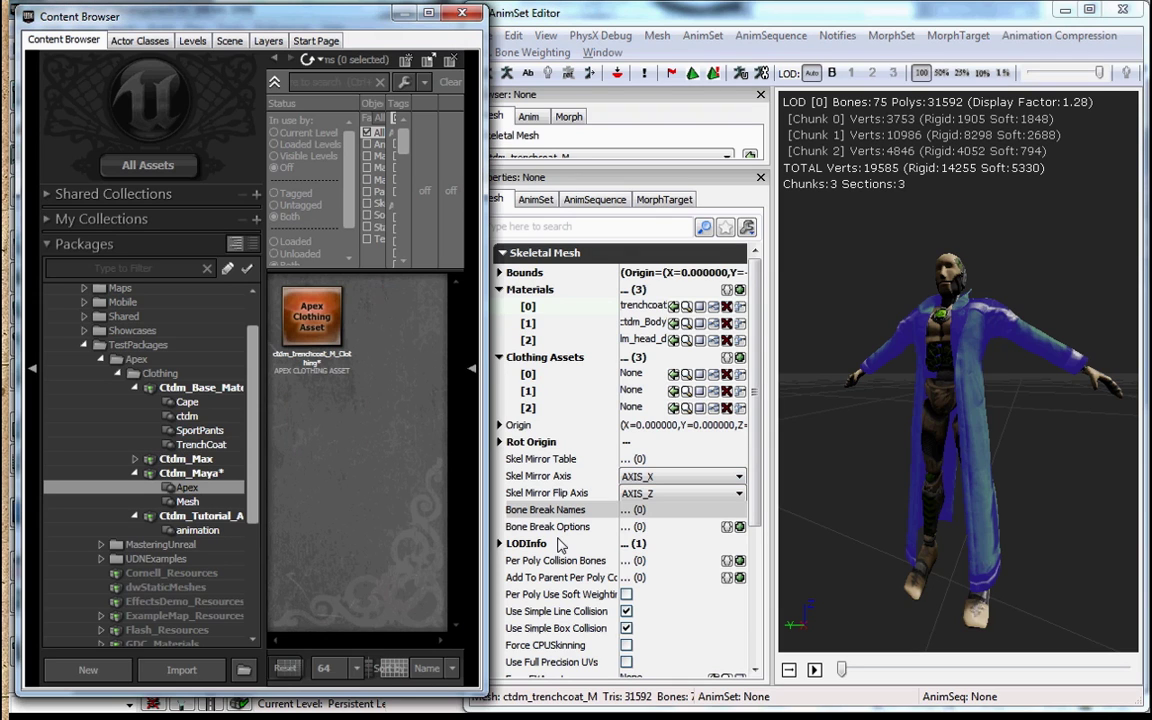
{"action": "double_click", "coordinate": [295, 300]}
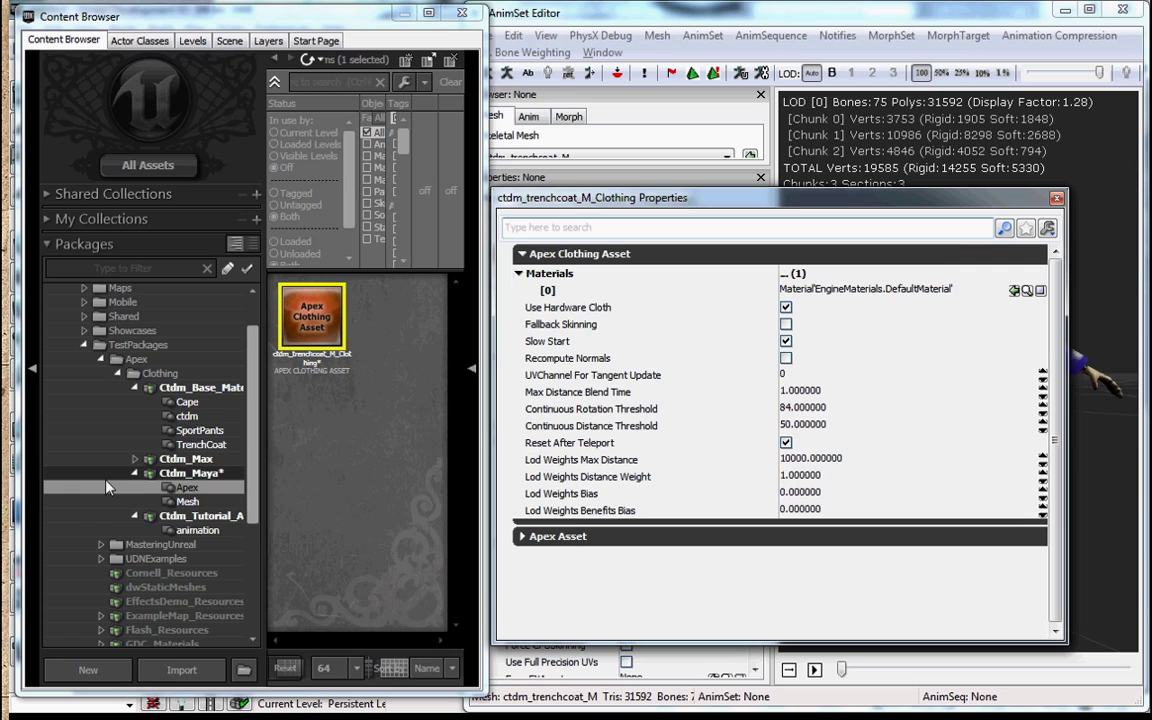
{"action": "left_click", "coordinate": [242, 449]}
{"action": "left_click", "coordinate": [314, 318]}
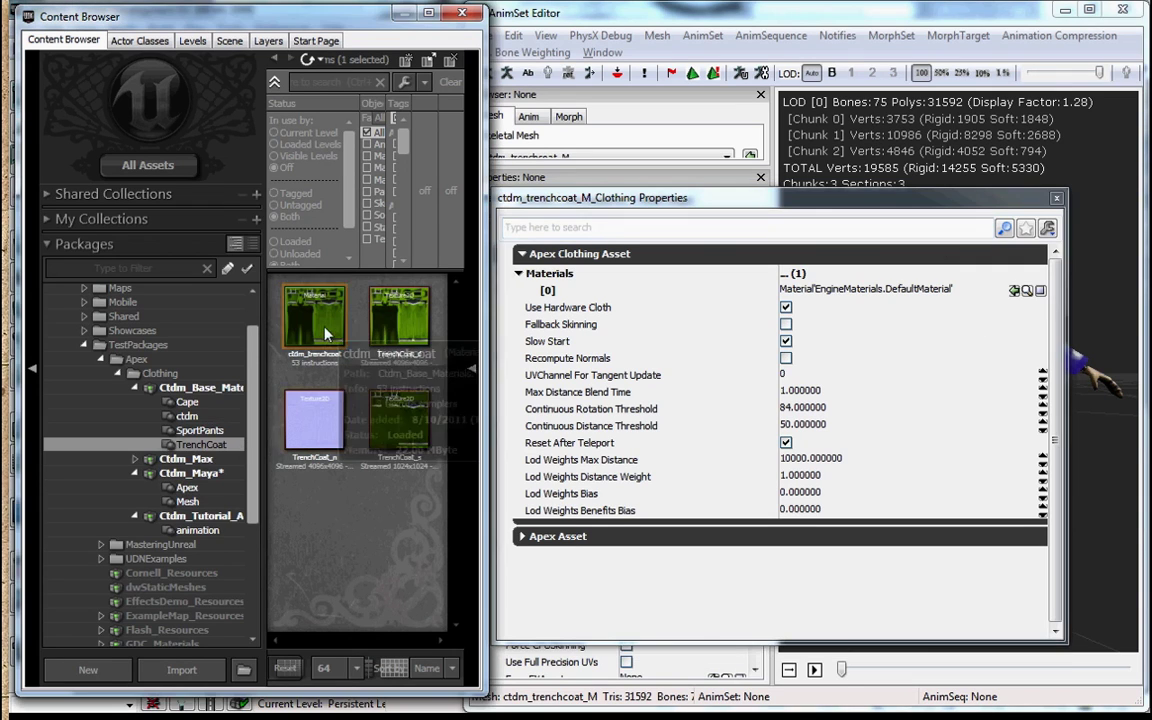
{"action": "left_click", "coordinate": [1014, 290]}
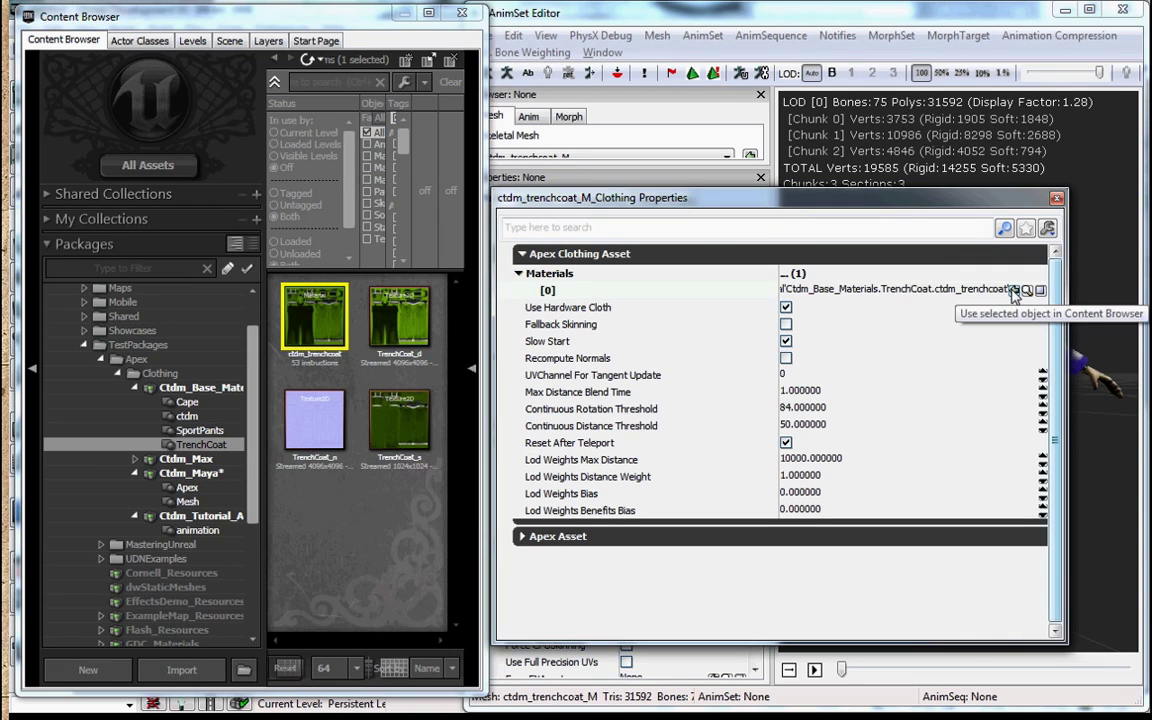
{"action": "left_click", "coordinate": [1056, 200]}
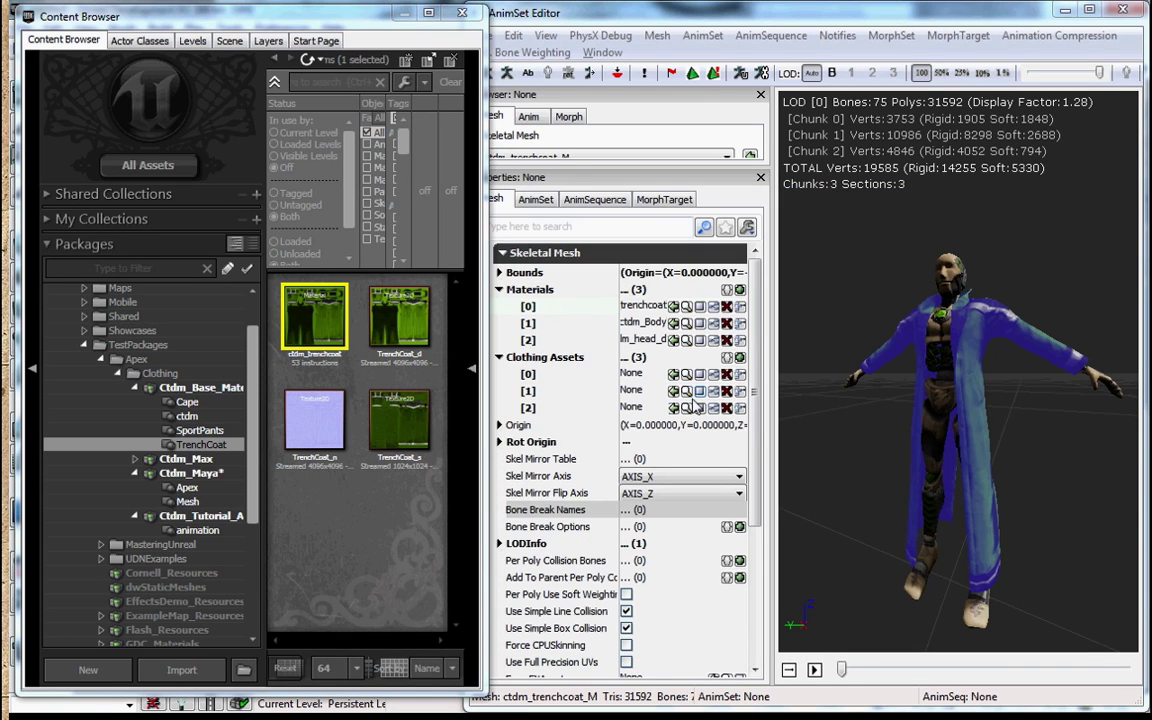
- Assign the ctdm_trenchcoat_M_Clothing asset from the Apex group to Clothing Assets slot [0] of the skeletal mesh
{"action": "left_click", "coordinate": [183, 488]}
{"action": "left_click", "coordinate": [313, 342]}
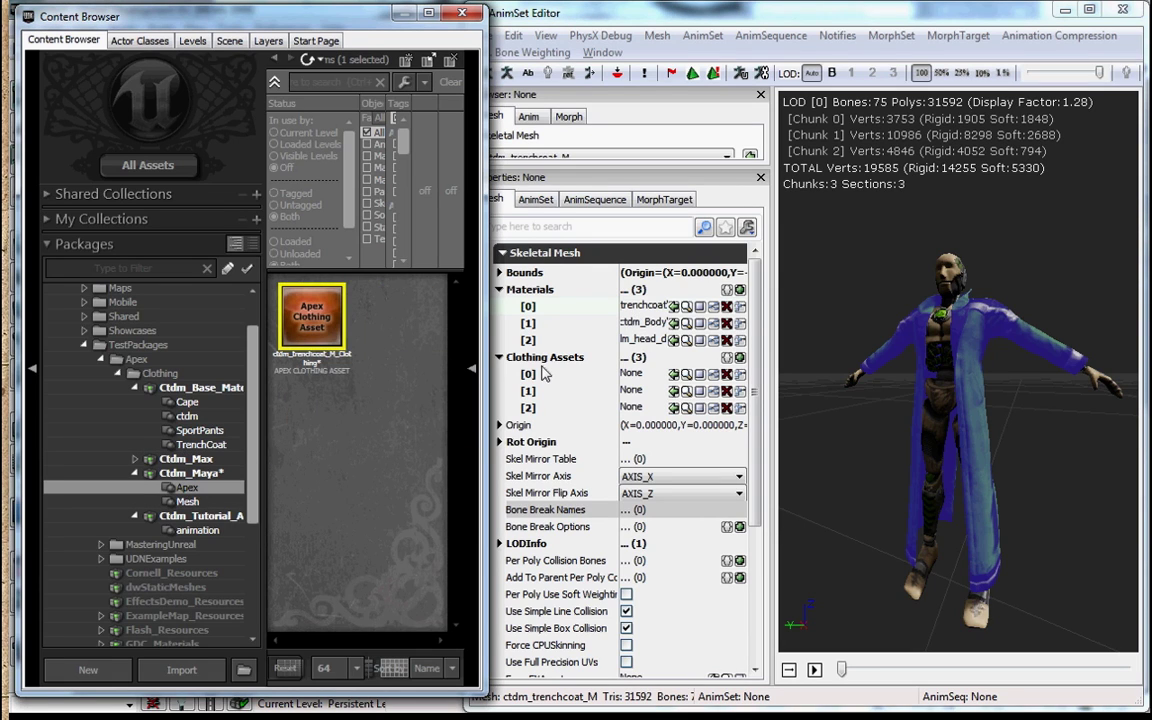
{"action": "left_click", "coordinate": [674, 377]}
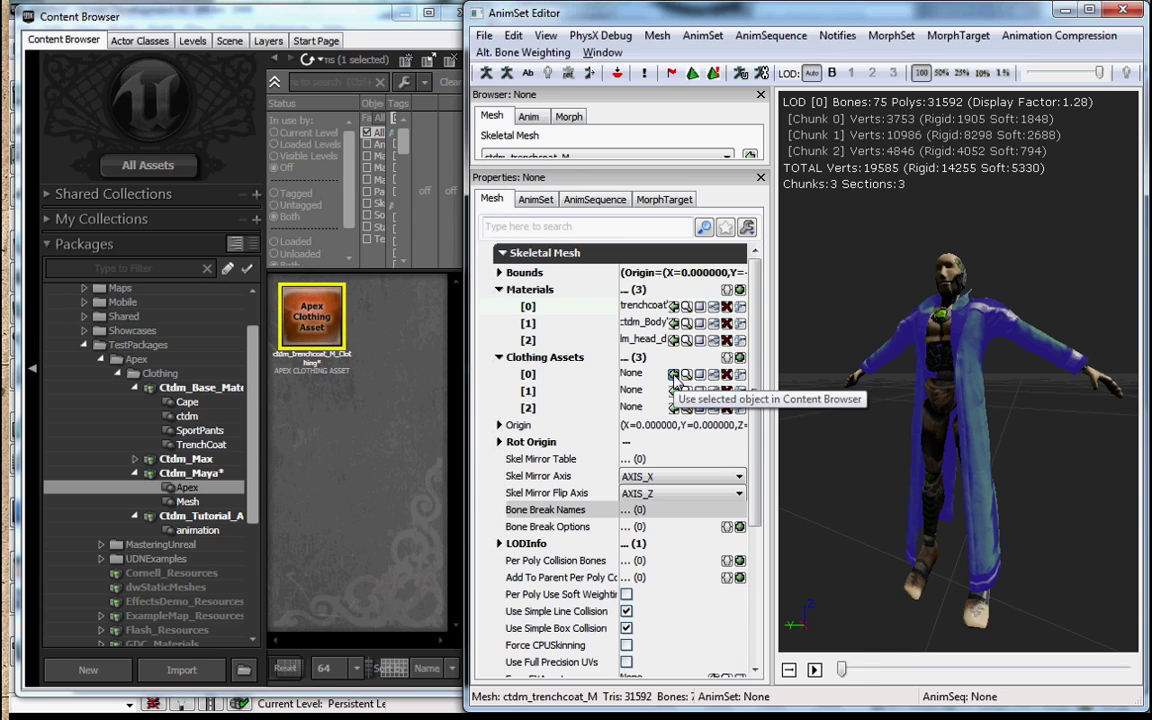
{"action": "left_click", "coordinate": [674, 376]}
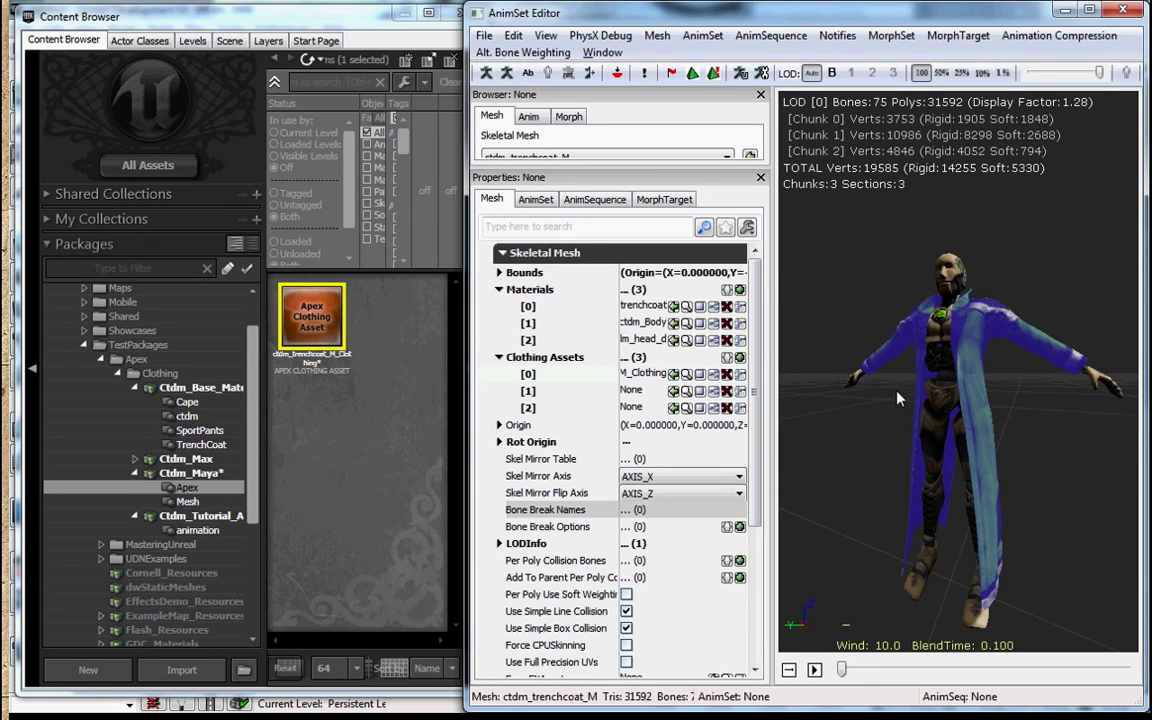
- Save the modified Ctdm_Maya package
{"action": "left_click", "coordinate": [200, 474]}
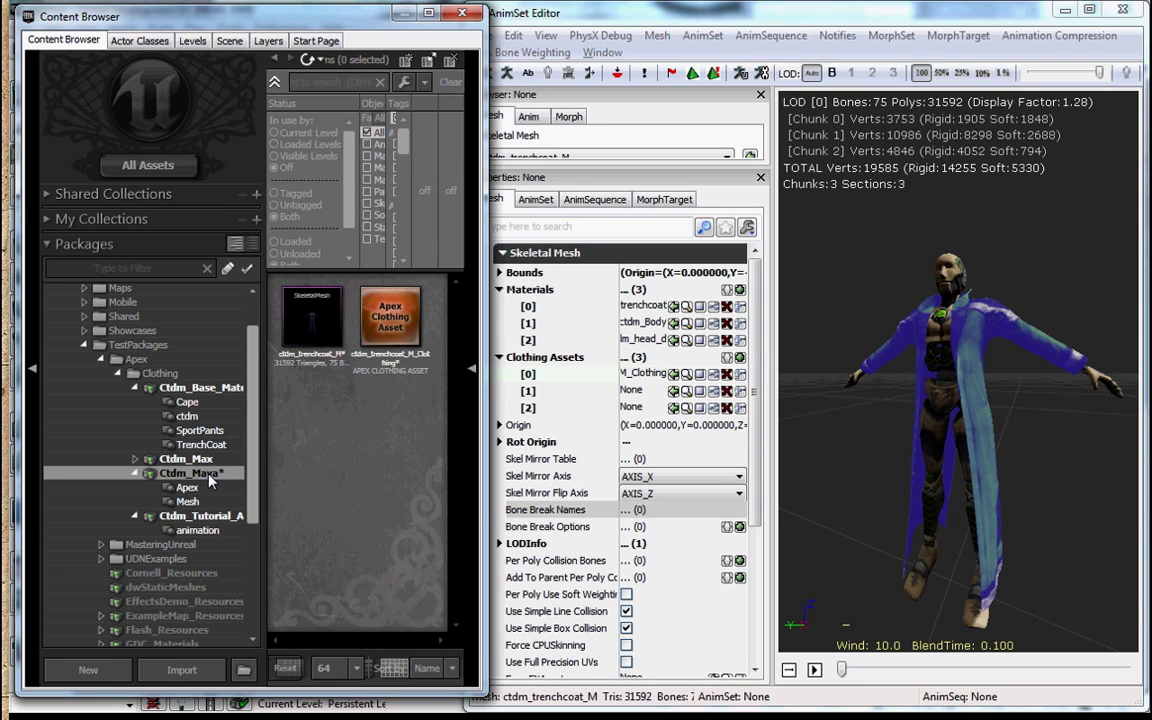
{"action": "right_click", "coordinate": [210, 482]}
{"action": "left_click", "coordinate": [243, 486]}
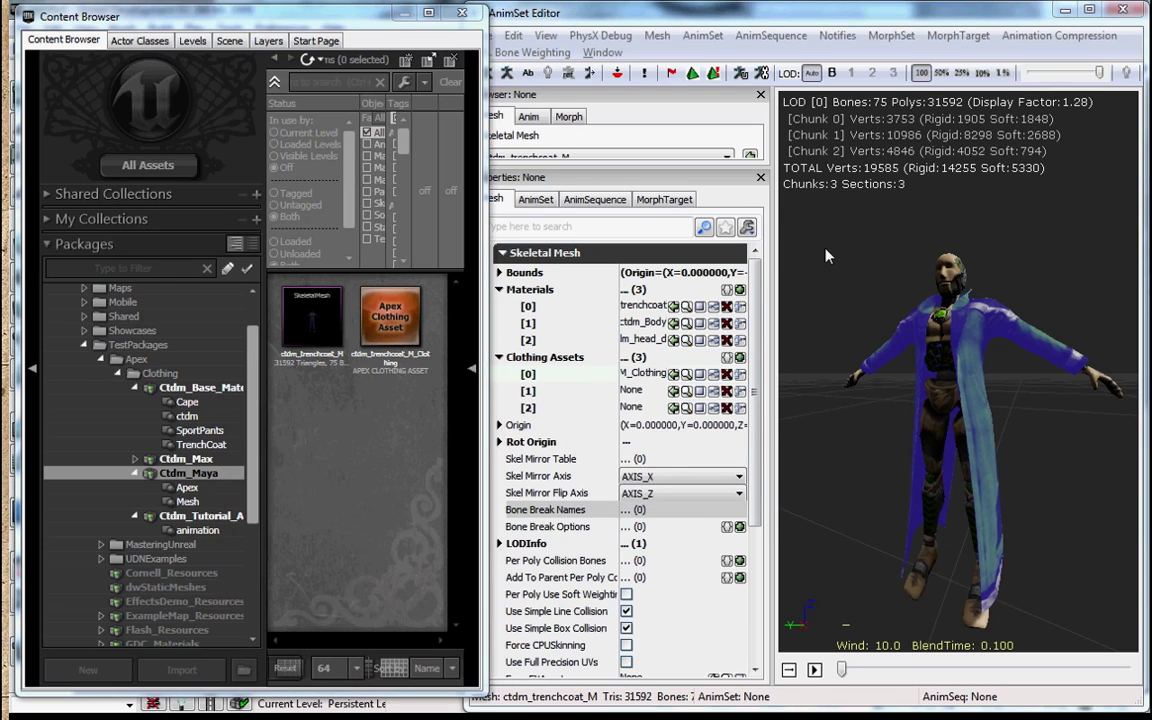
- Load the Ctdm_Tutorial_Movement AnimSet for the trench coat mesh and enlarge the browser area to show all its animation sequences
{"action": "left_click", "coordinate": [905, 320]}
{"action": "scroll", "coordinate": [901, 323], "scroll_direction": "down", "scroll_amount": 3}
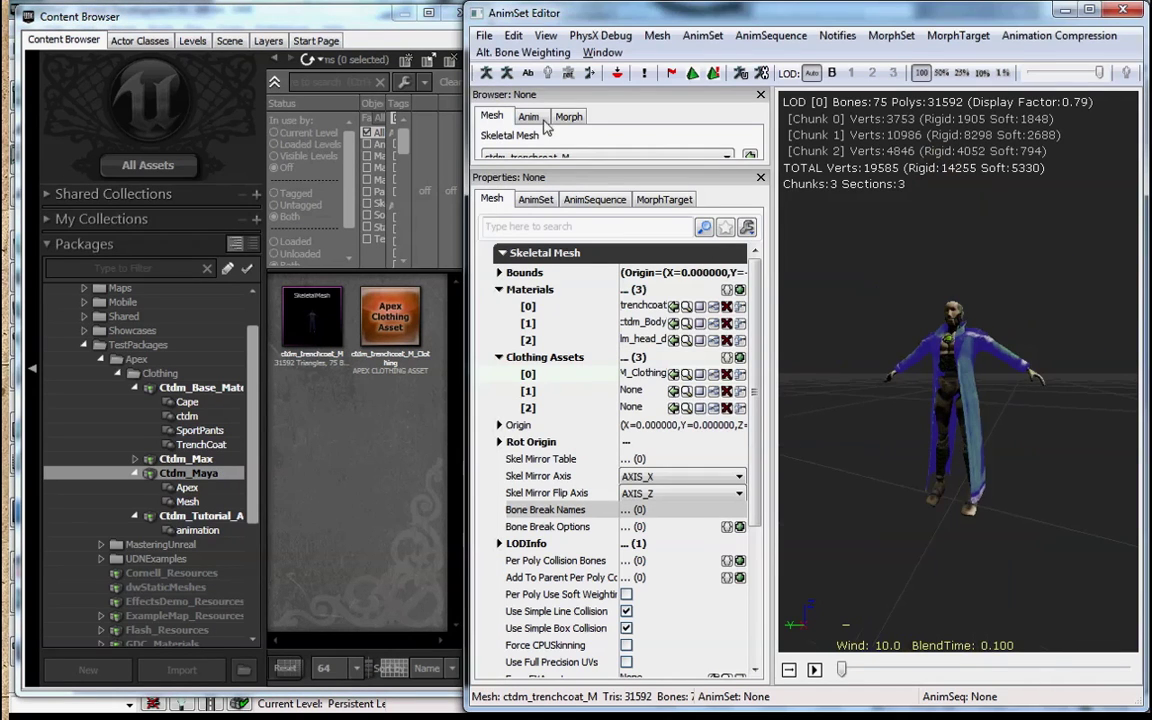
{"action": "left_click", "coordinate": [592, 200]}
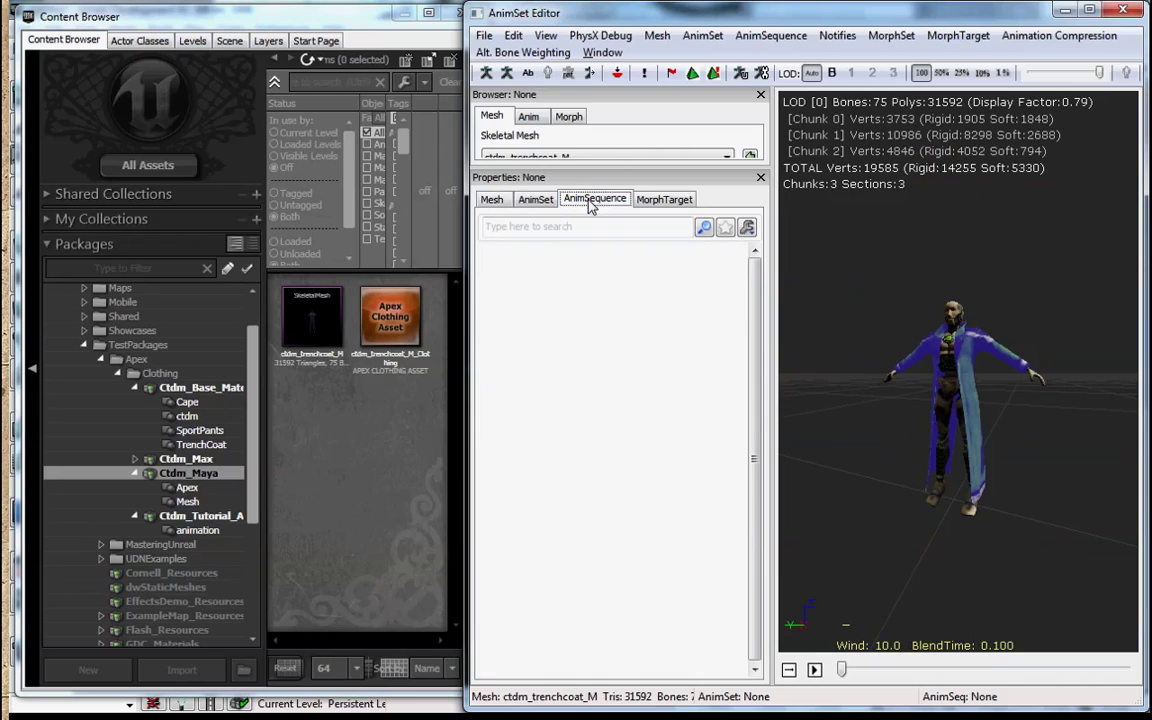
{"action": "left_click", "coordinate": [528, 117]}
{"action": "left_click_drag", "start_coordinate": [565, 165], "coordinate": [553, 303]}
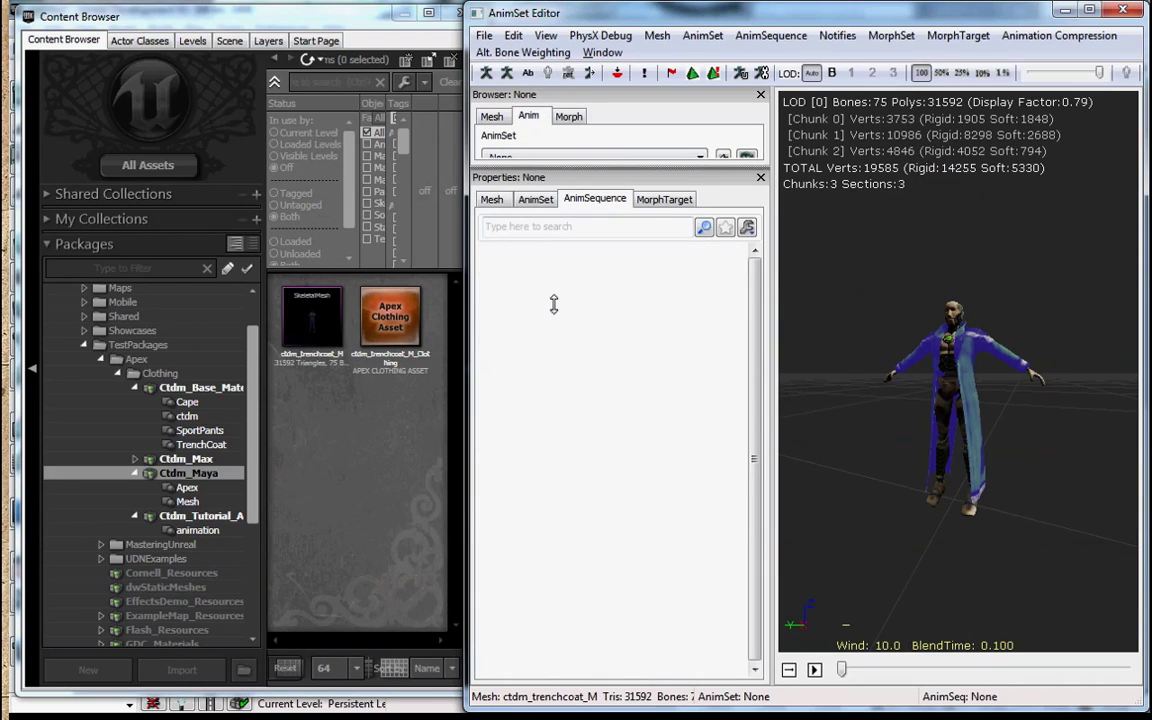
{"action": "left_click", "coordinate": [520, 160]}
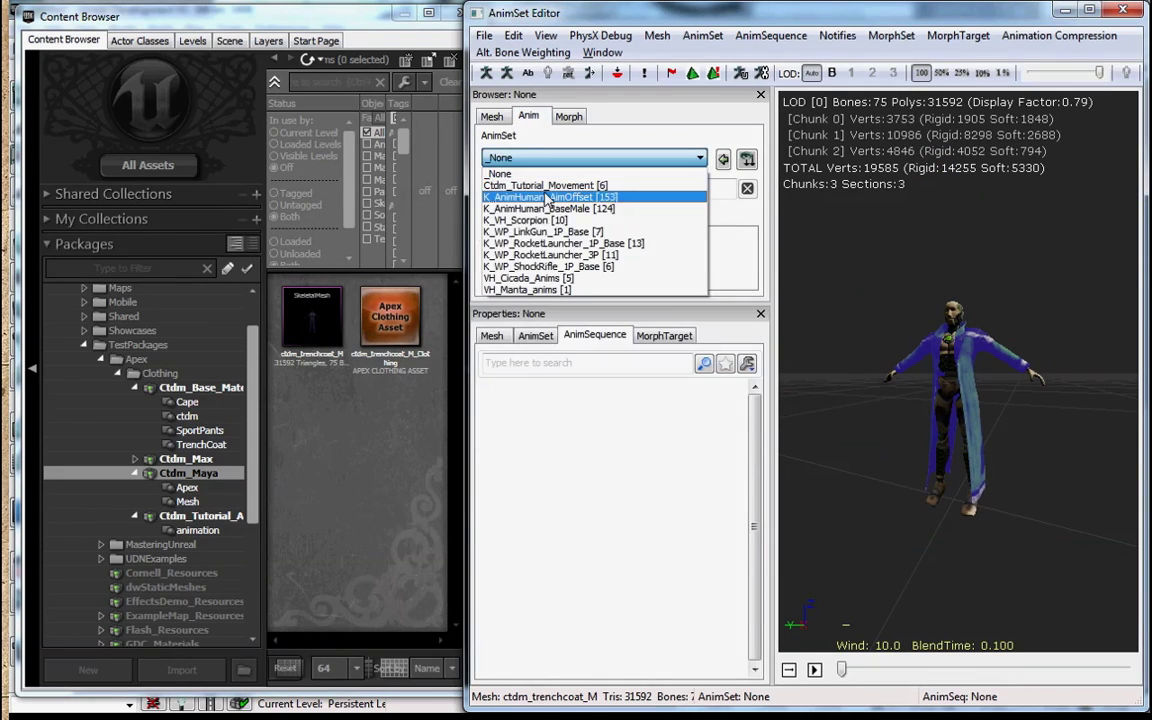
{"action": "left_click", "coordinate": [547, 187]}
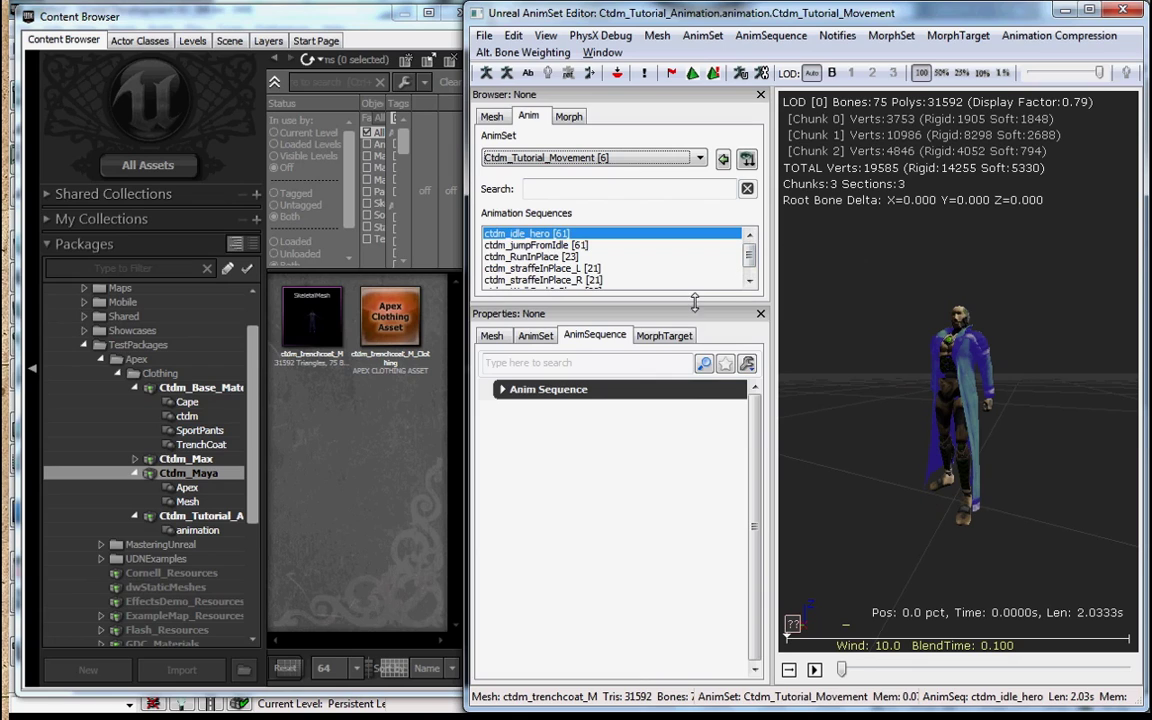
{"action": "left_click_drag", "start_coordinate": [700, 307], "coordinate": [700, 350]}
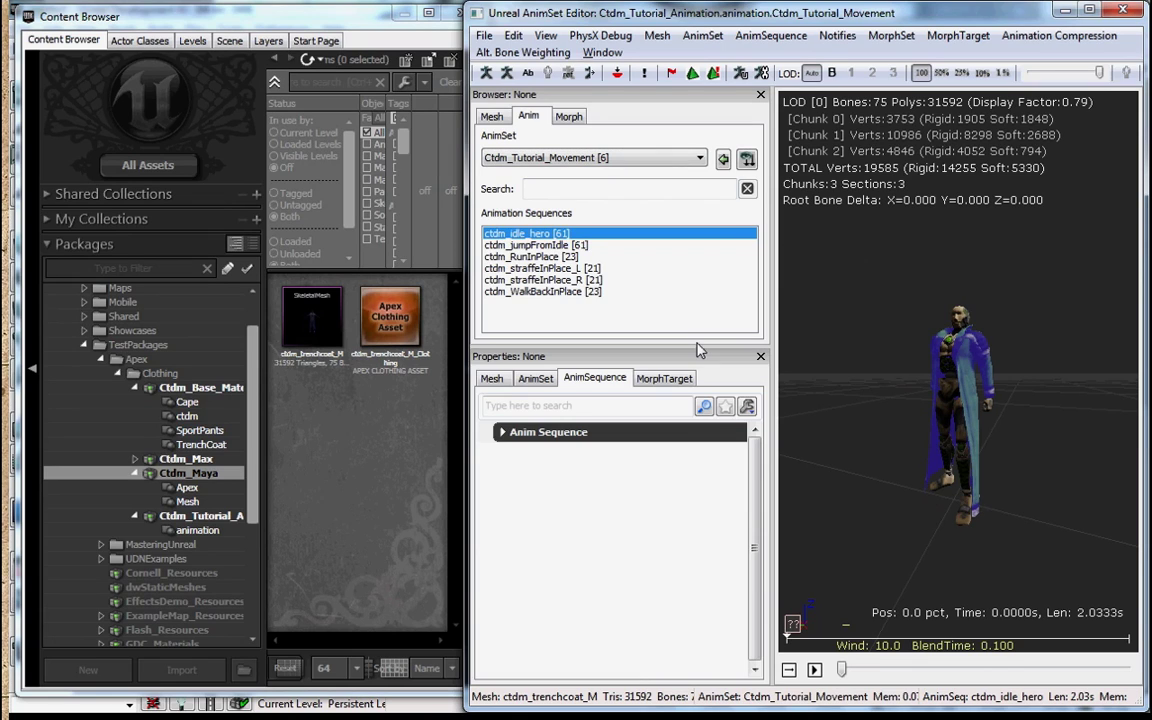
- Play the ctdm_WalkBackInPlace sequence, examine the coat's motion from another angle, and stop the playback
{"action": "left_click", "coordinate": [560, 291]}
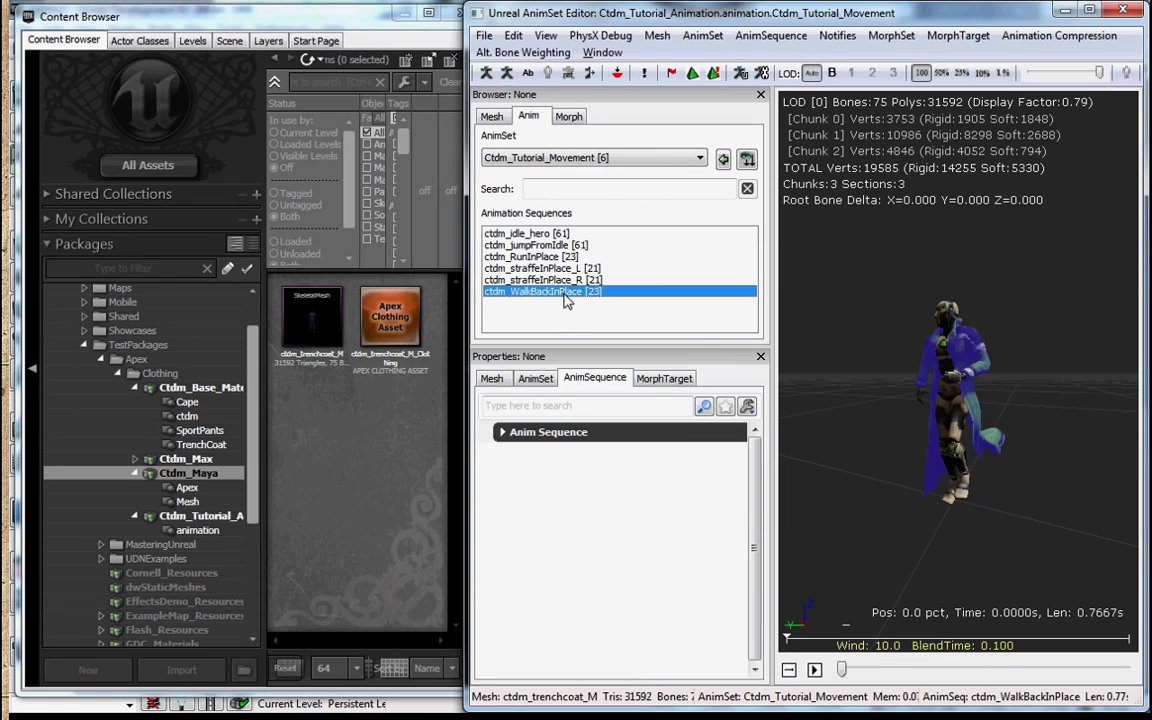
{"action": "left_click", "coordinate": [814, 670]}
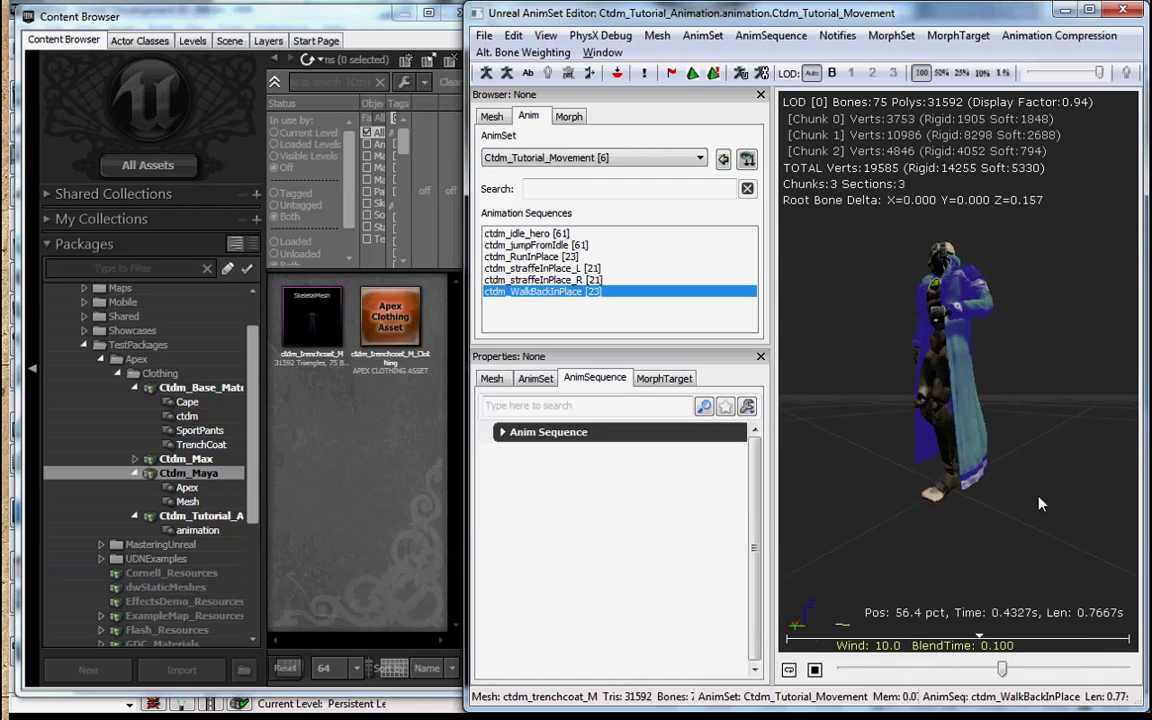
{"action": "left_click_drag", "start_coordinate": [1050, 512], "coordinate": [1112, 547]}
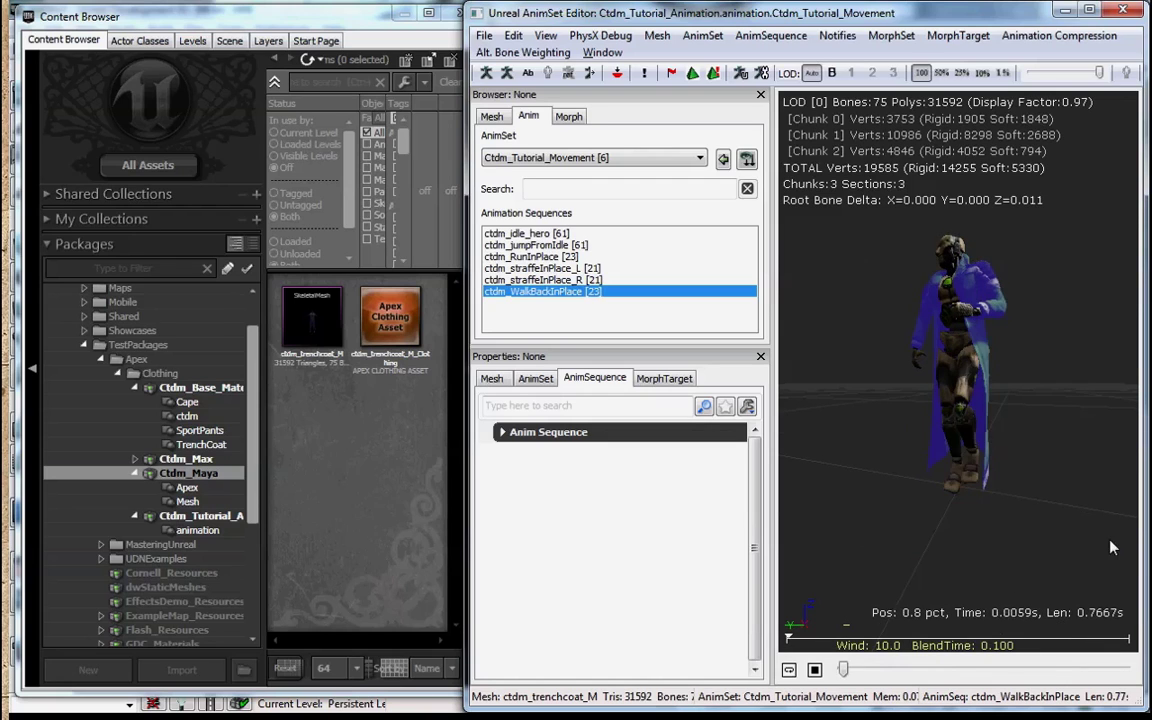
{"action": "left_click", "coordinate": [814, 670]}
- Play the ctdm_RunInPlace sequence and examine the coat's motion from the character's side
{"action": "left_click", "coordinate": [500, 256]}
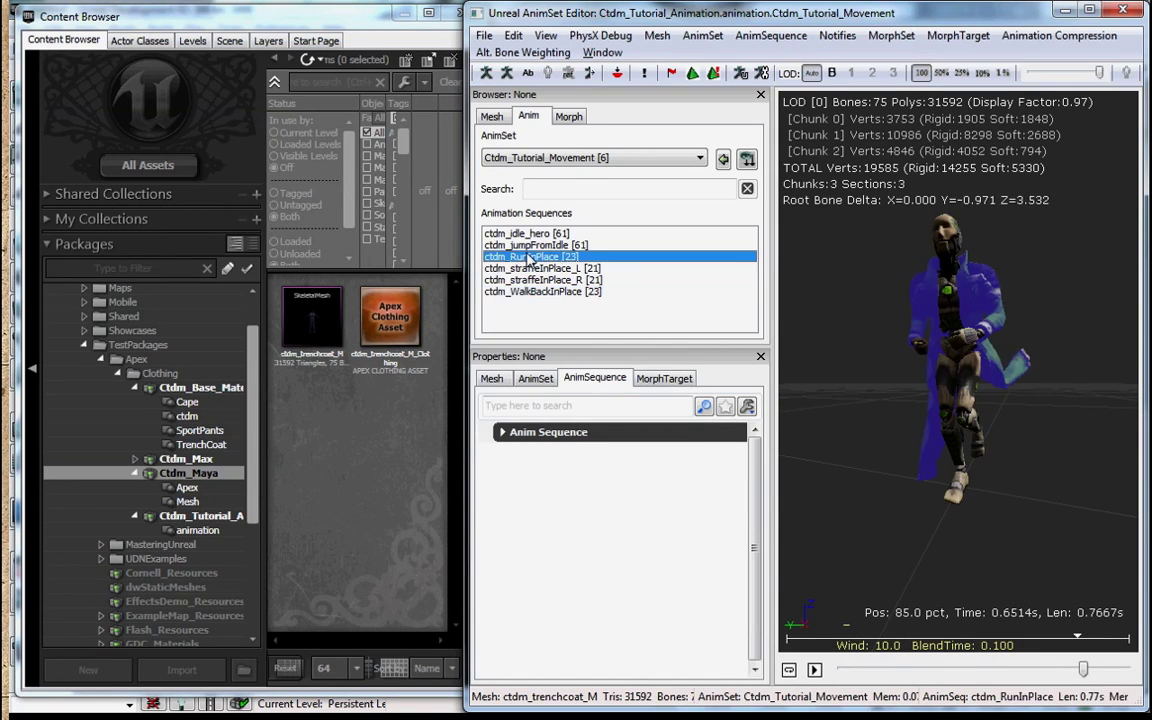
{"action": "left_click", "coordinate": [818, 671]}
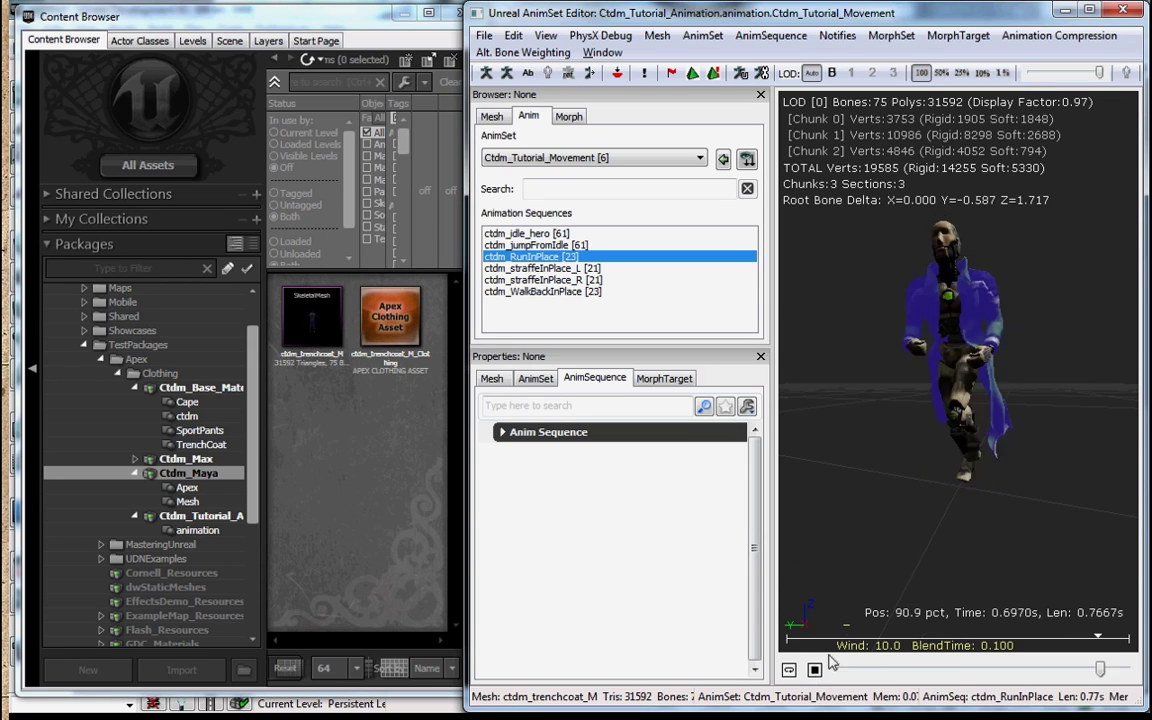
{"action": "left_click_drag", "start_coordinate": [989, 540], "coordinate": [1063, 499]}
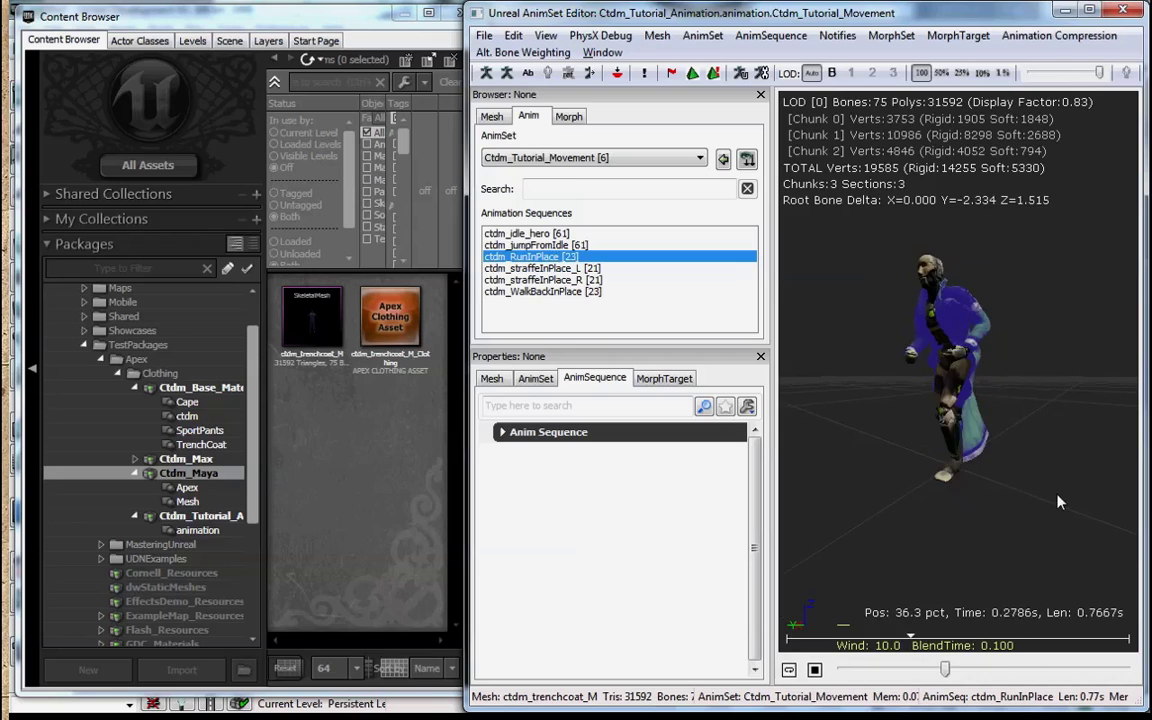